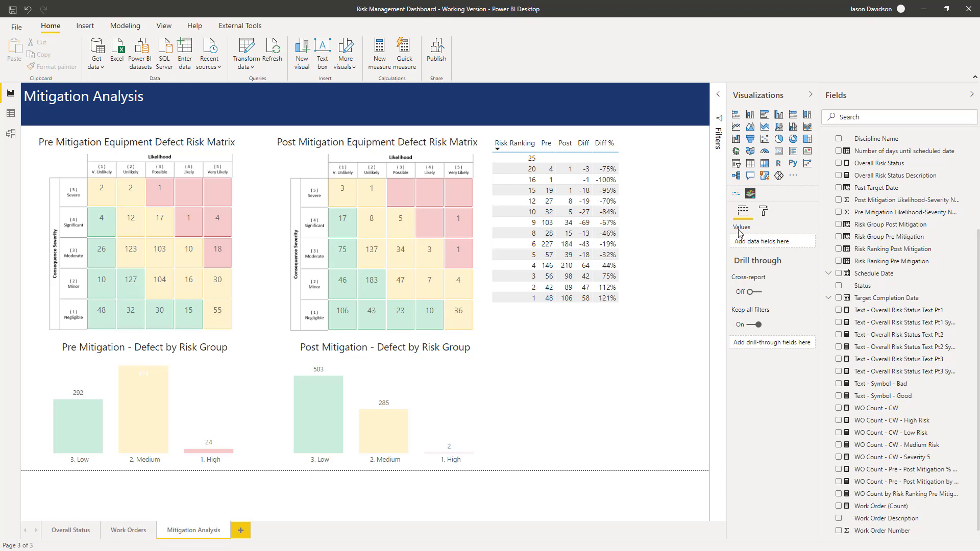
Apply the Minimal style to the Risk Ranking table through its Style format settings
click(659, 226)
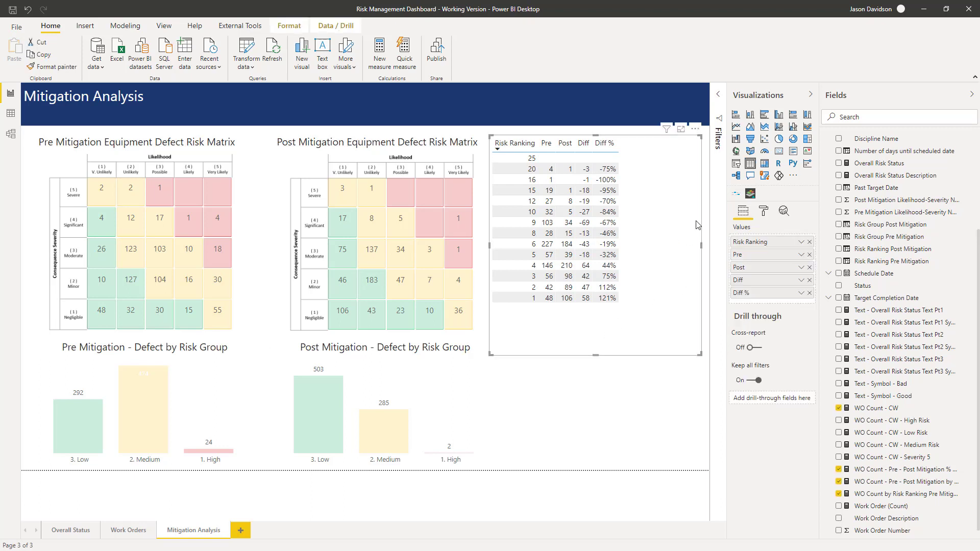
click(764, 214)
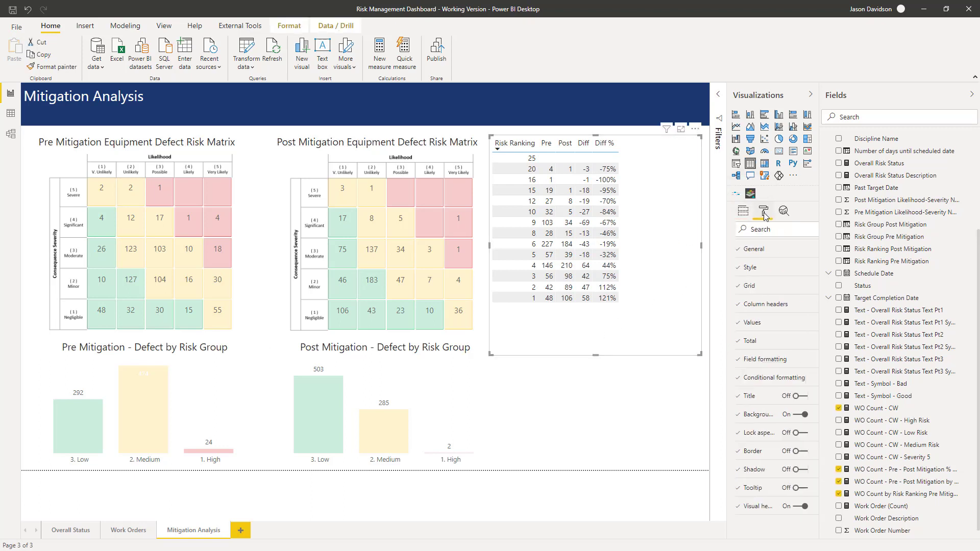
click(746, 271)
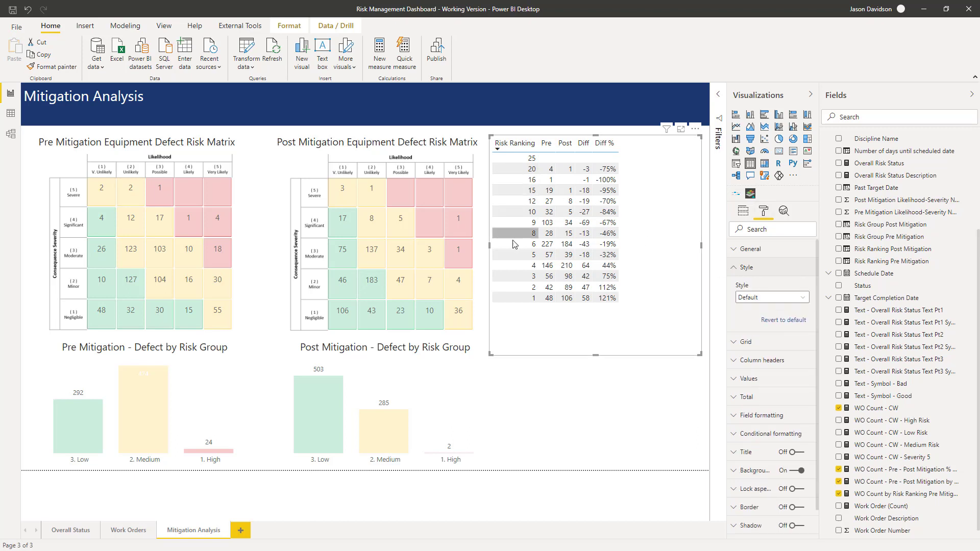
click(774, 298)
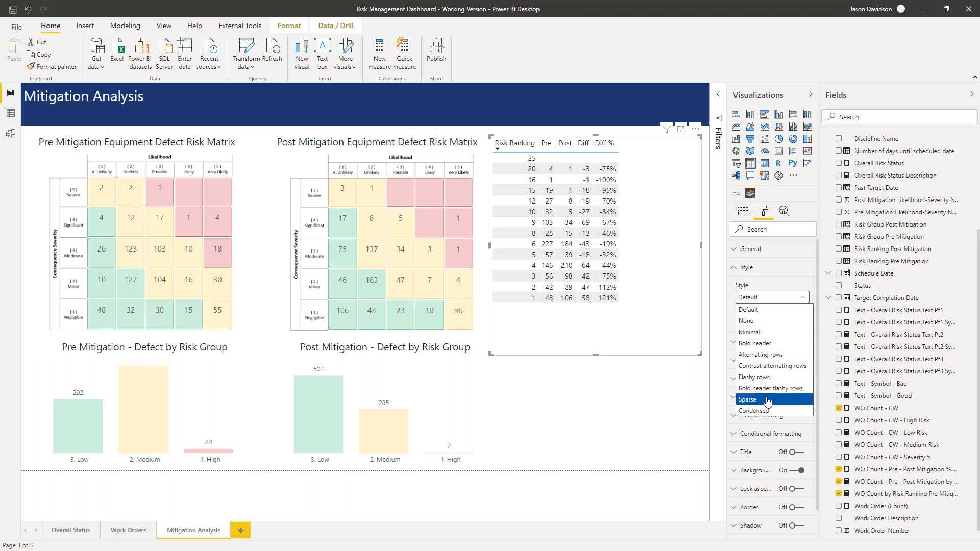
click(764, 331)
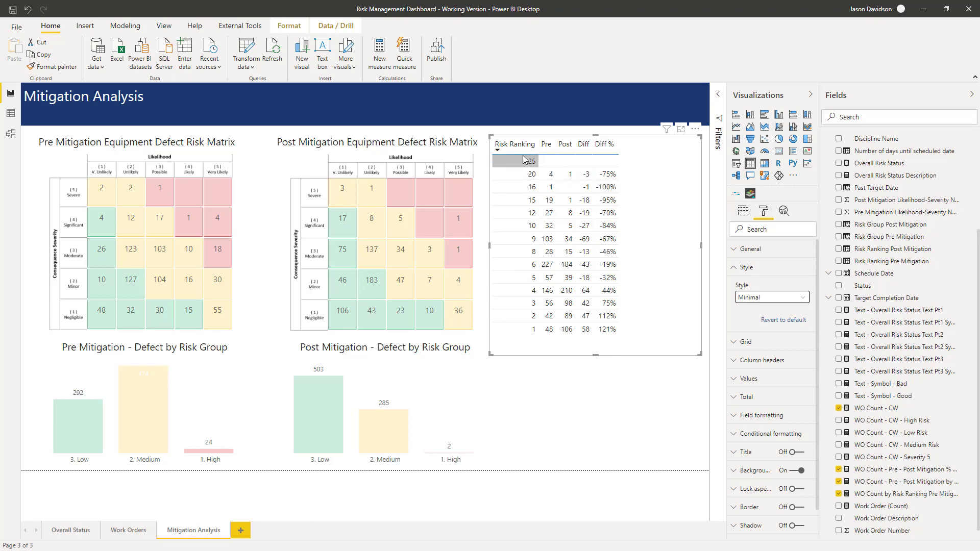
Untick 'Show items with no data' on the Risk Ranking field to drop the empty ranking 25
click(735, 271)
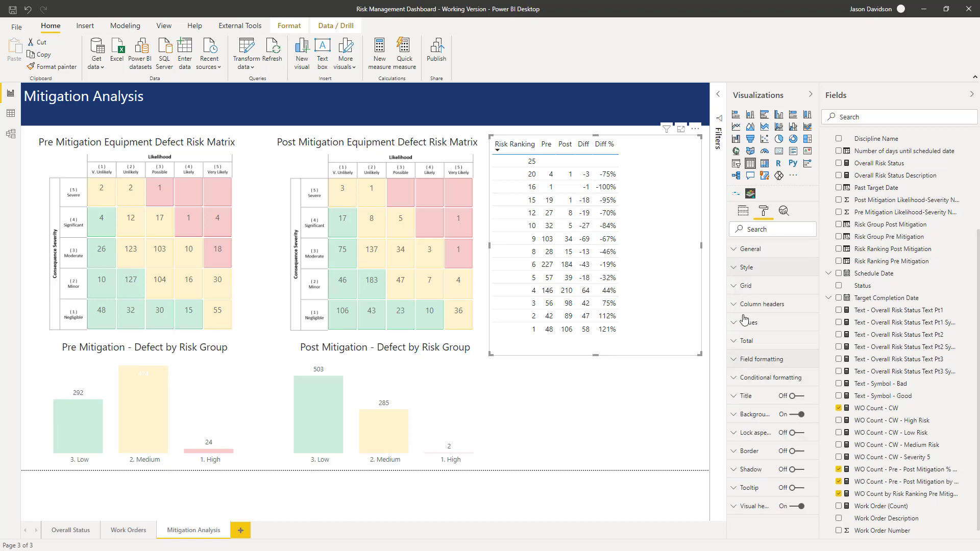
click(743, 212)
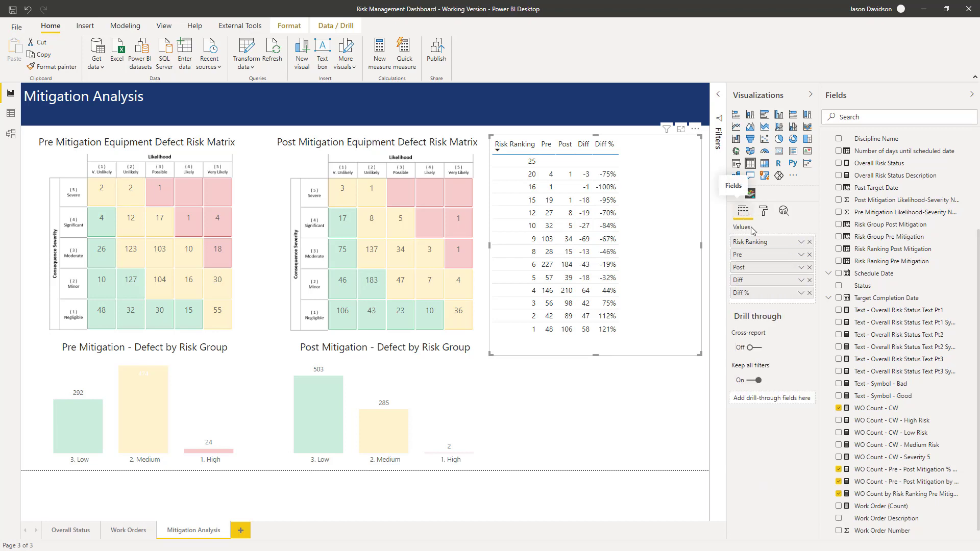
click(800, 242)
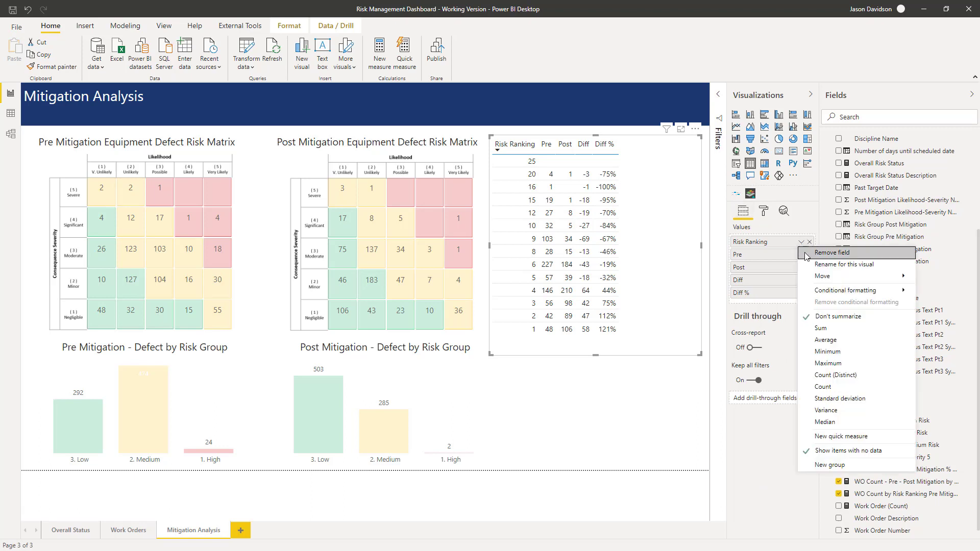
click(819, 455)
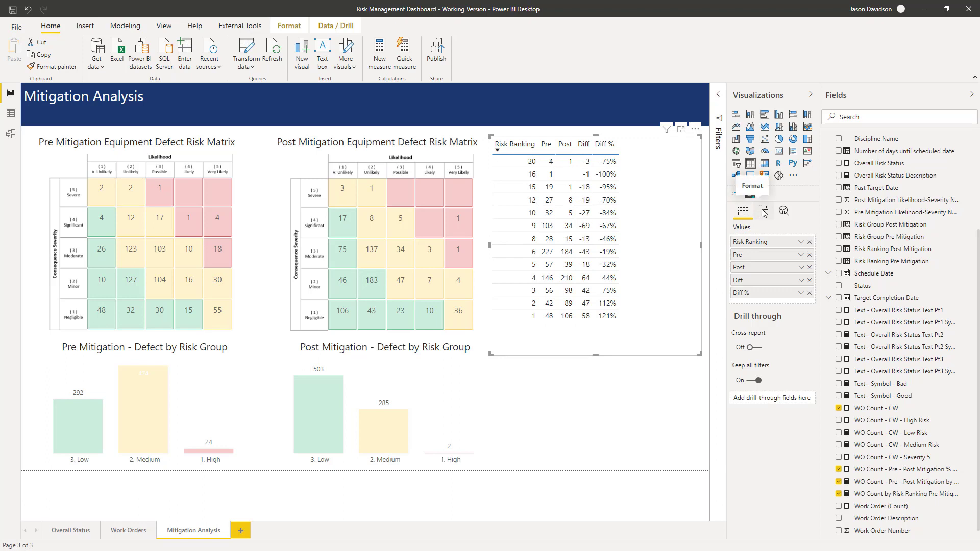
Switch on Background color conditional formatting for the Risk Ranking column
click(764, 212)
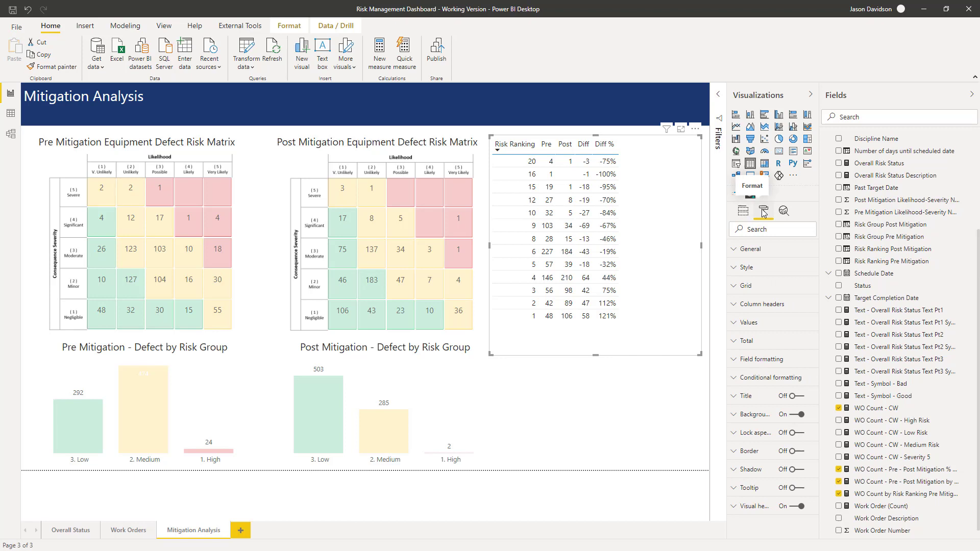
click(762, 380)
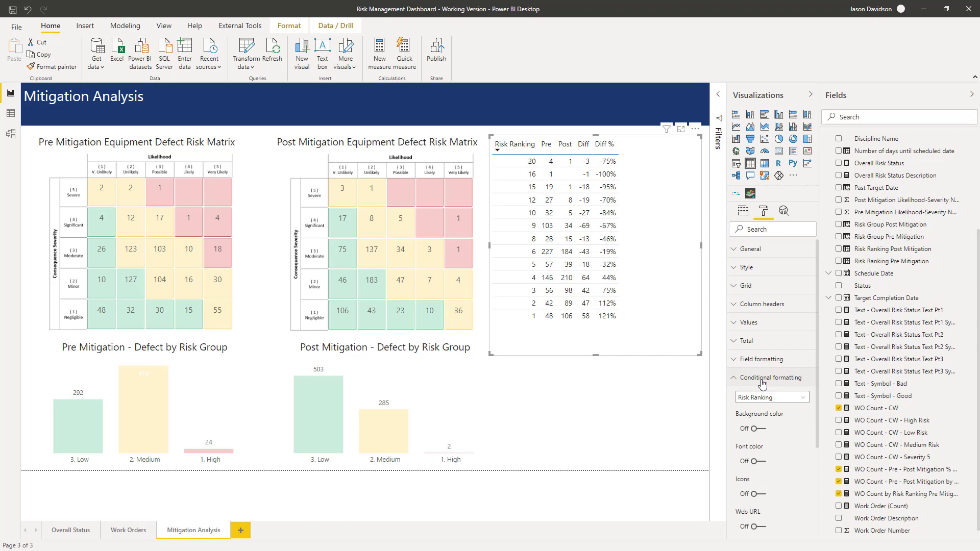
click(754, 428)
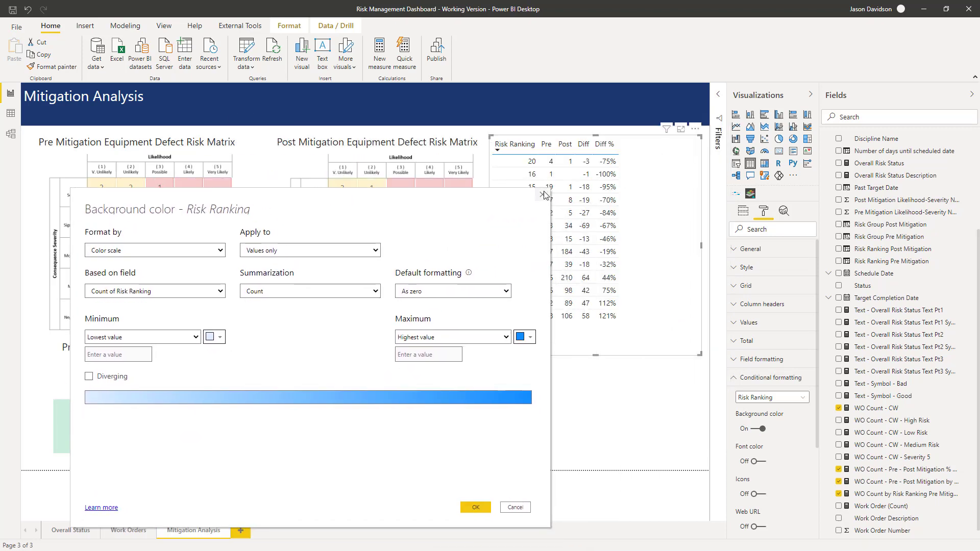
click(542, 192)
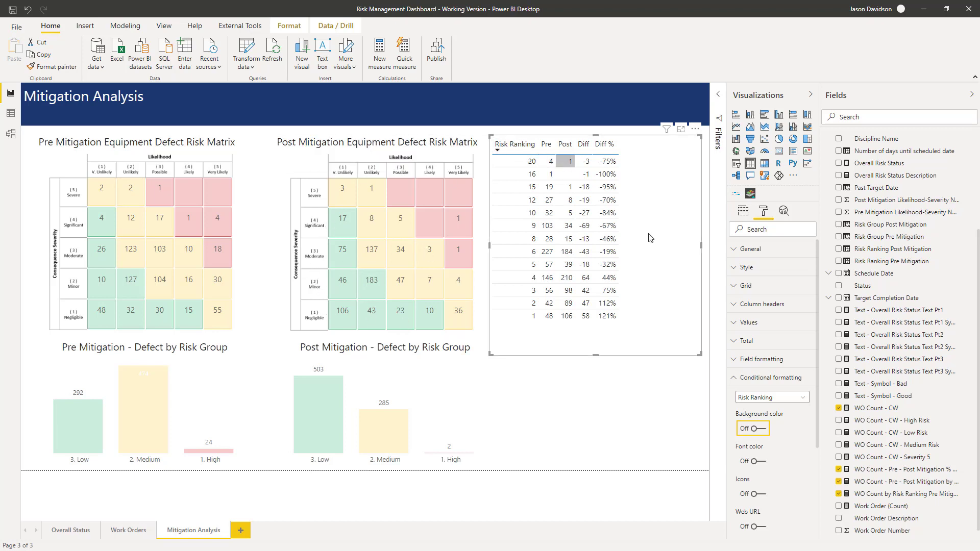
Re-enable Risk Ranking background colours and set Format by to Rules with Sum summarization
click(755, 429)
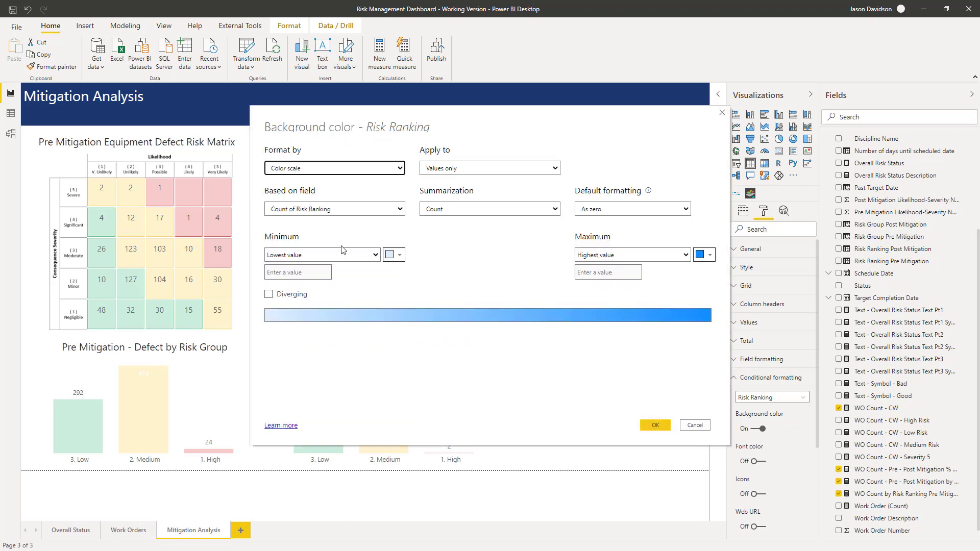
click(336, 170)
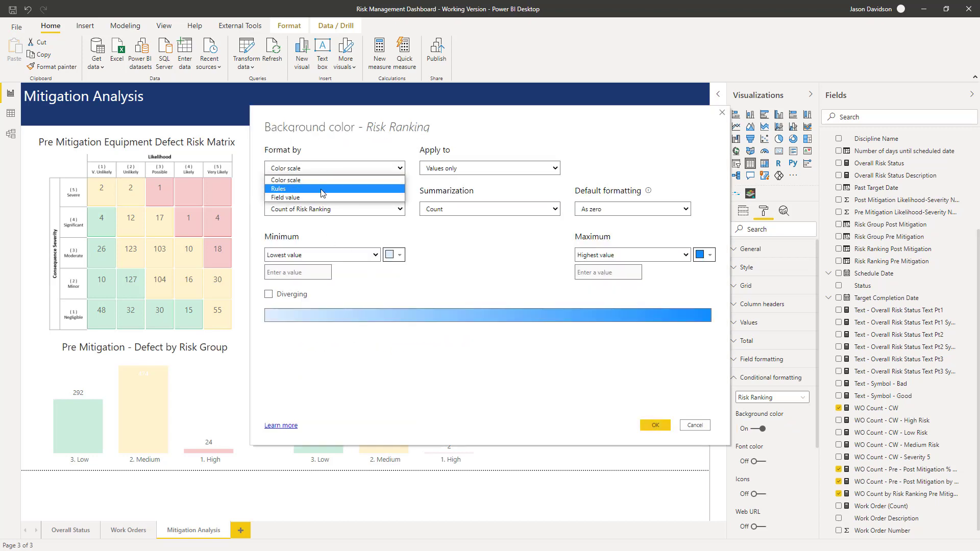
click(324, 188)
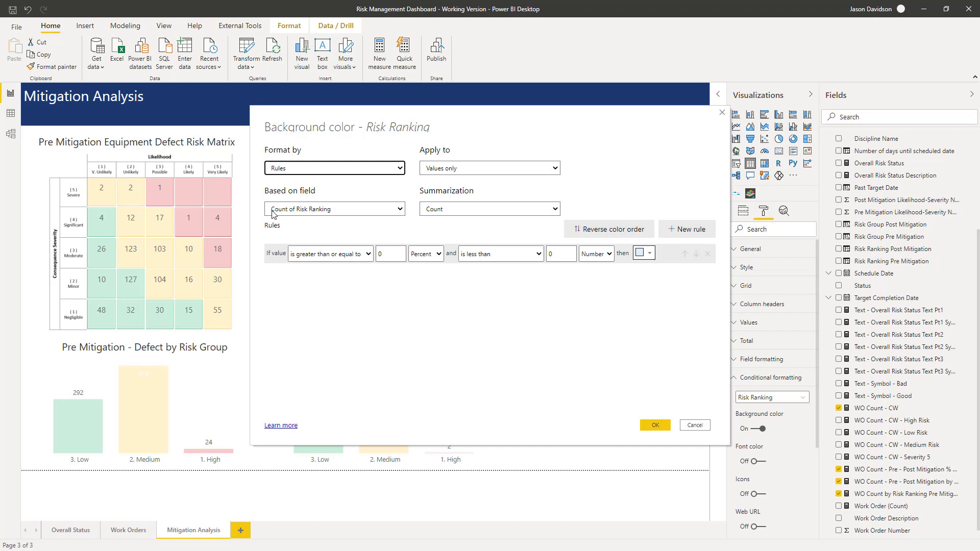
click(287, 212)
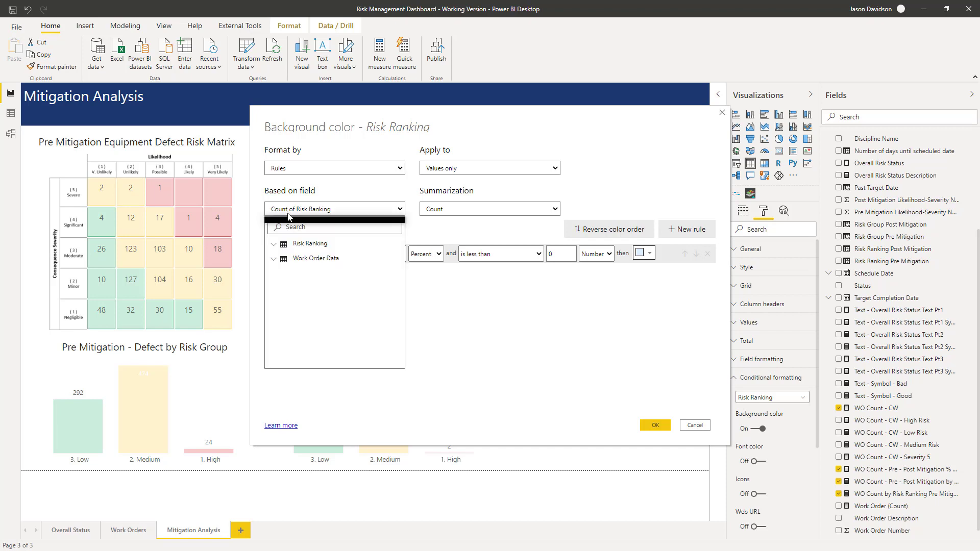
click(427, 211)
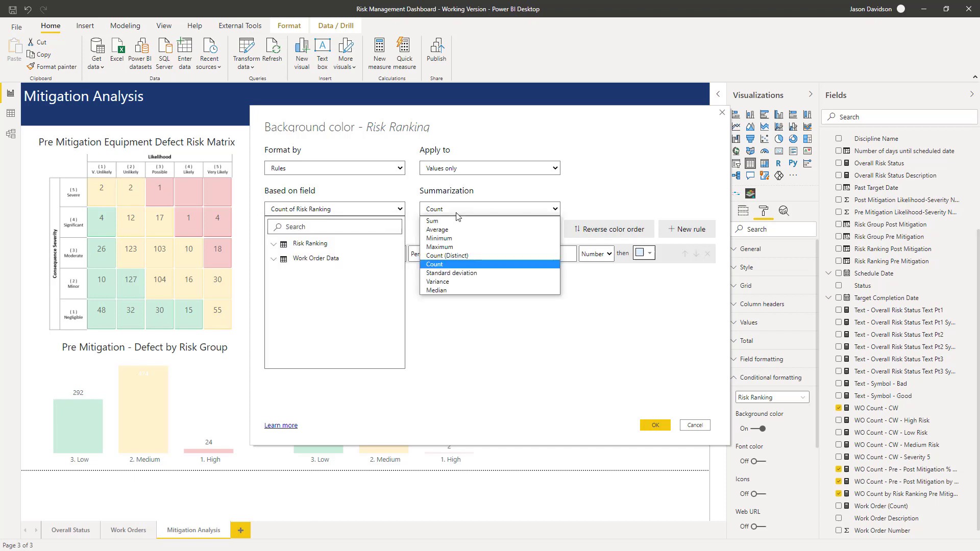
click(434, 222)
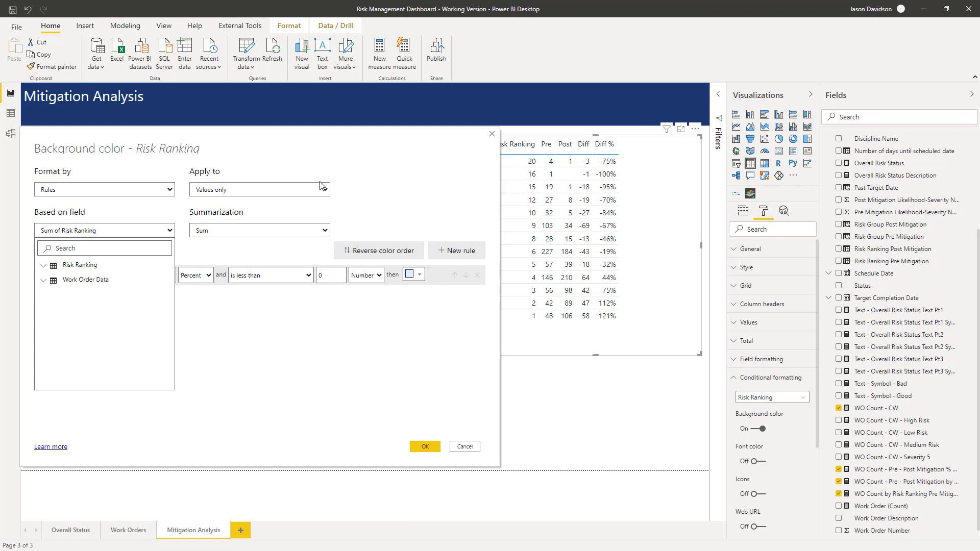
Base the colour rules on the Risk Ranking field, summarized as Sum
drag(301, 136, 526, 113)
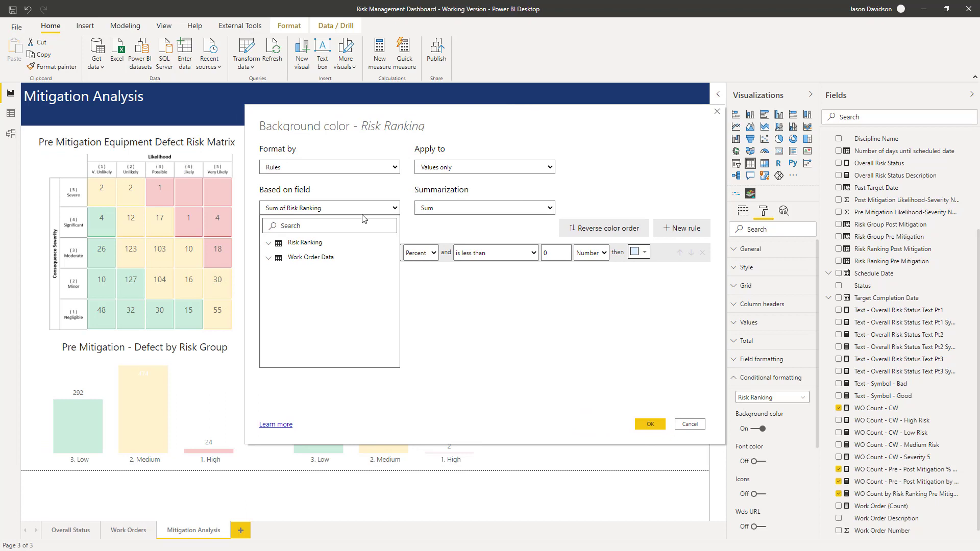
click(270, 245)
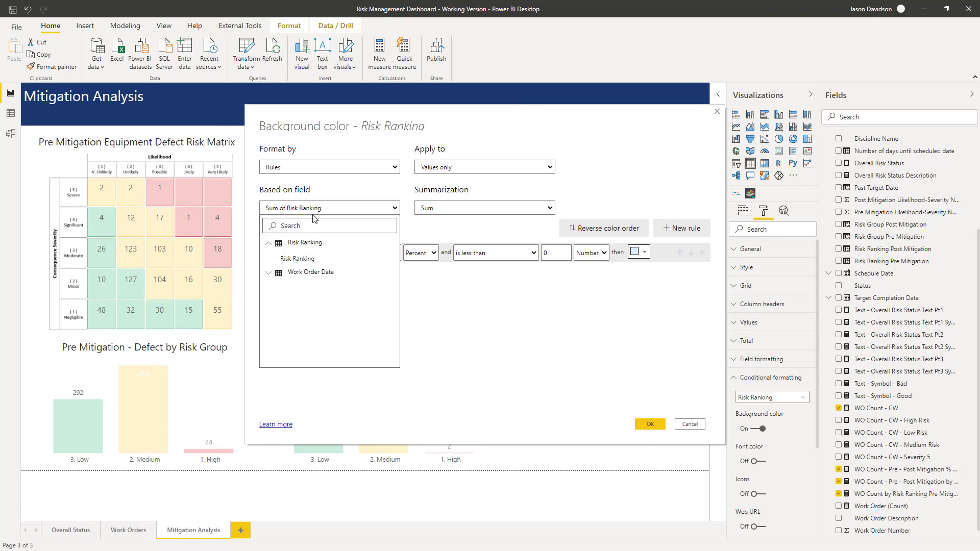
click(299, 259)
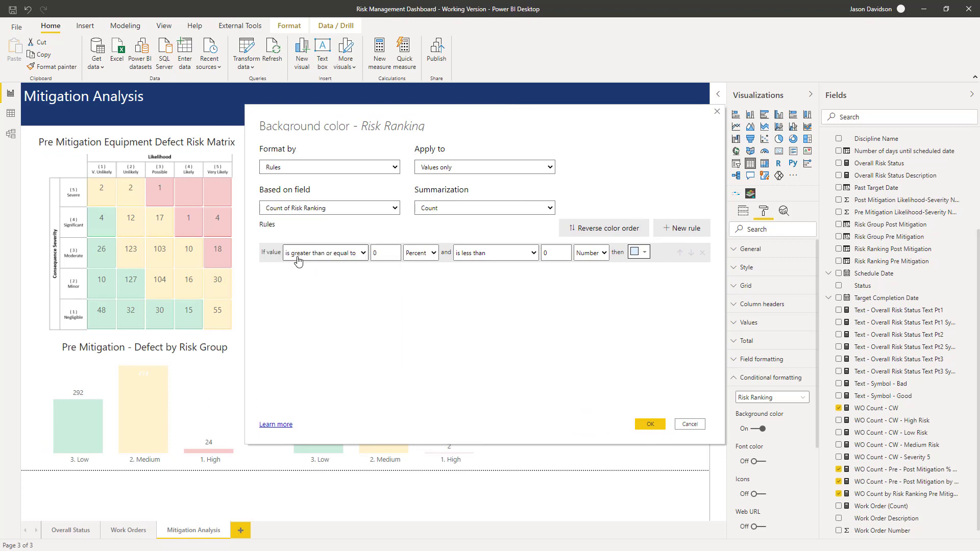
click(440, 208)
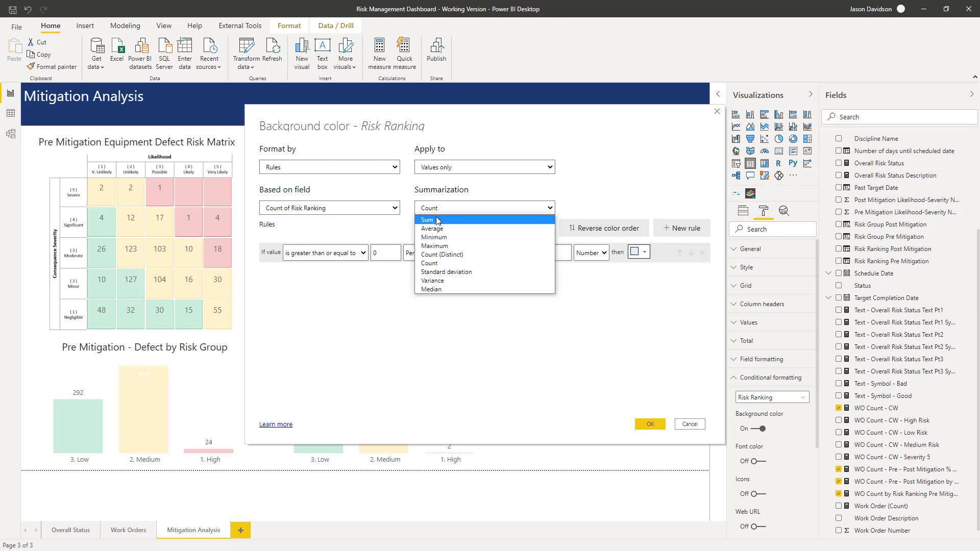
click(434, 220)
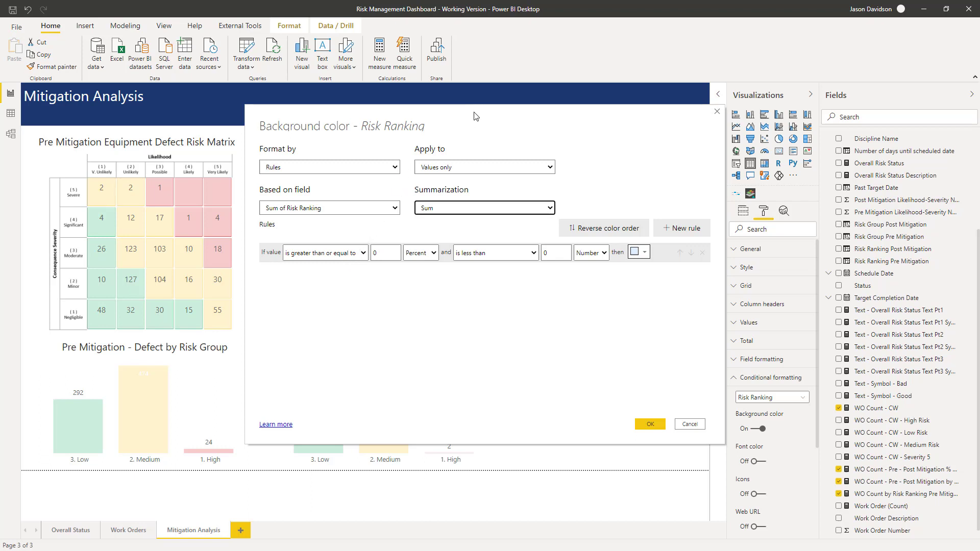
Set the first rule's lower bound to 15 as a Number
drag(475, 116, 243, 188)
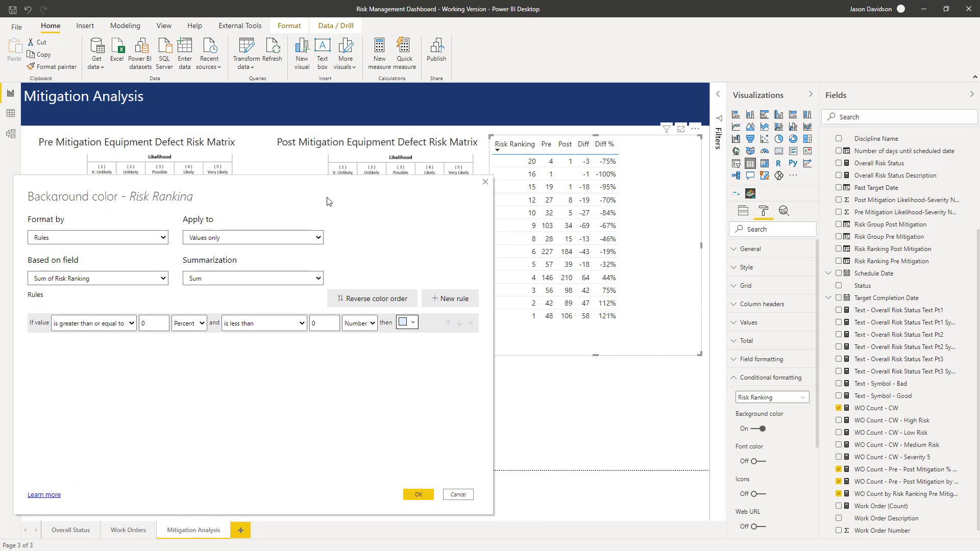
drag(342, 191, 442, 310)
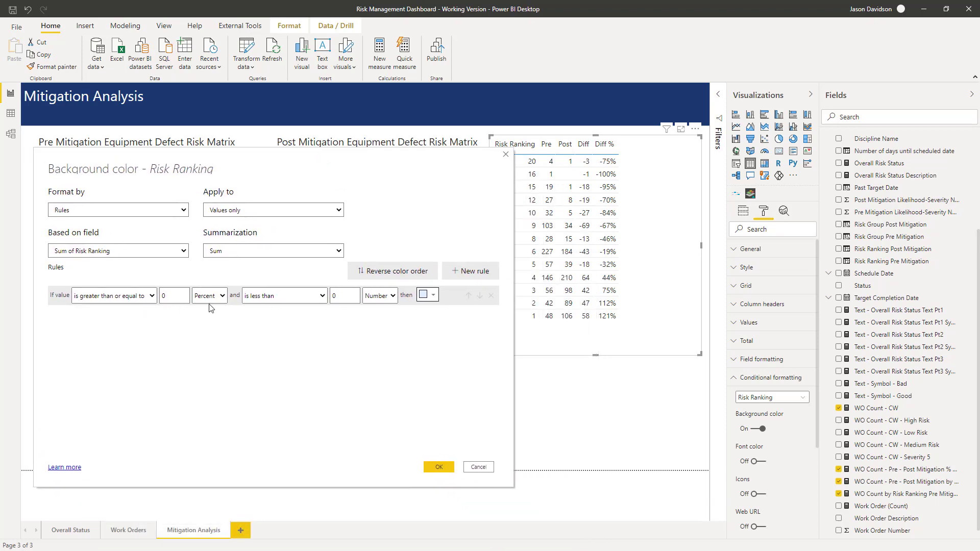
click(164, 297)
text(15)
click(209, 296)
click(207, 318)
Make the upper bound ≤25 Number, give the rule a light pink fill, and apply it
click(335, 296)
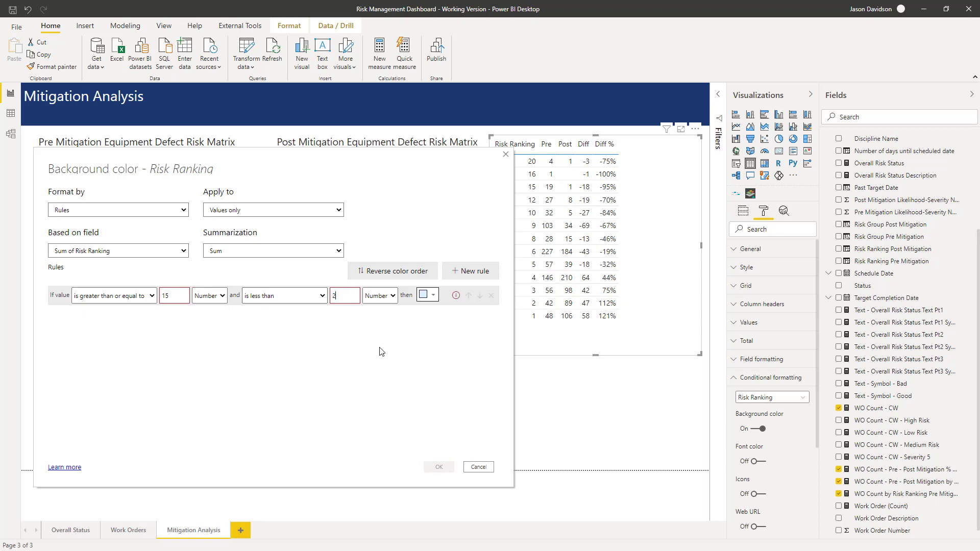
click(319, 295)
click(305, 317)
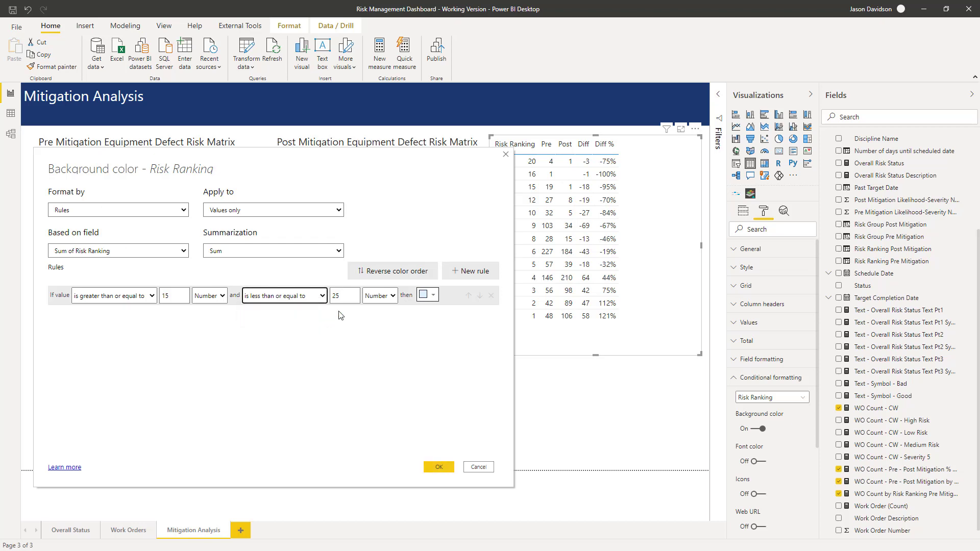
click(432, 296)
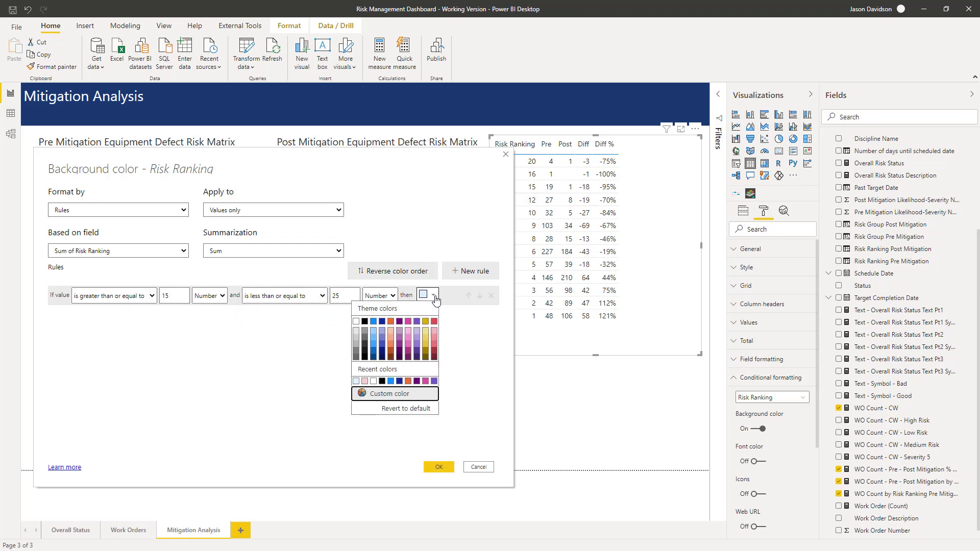
click(365, 382)
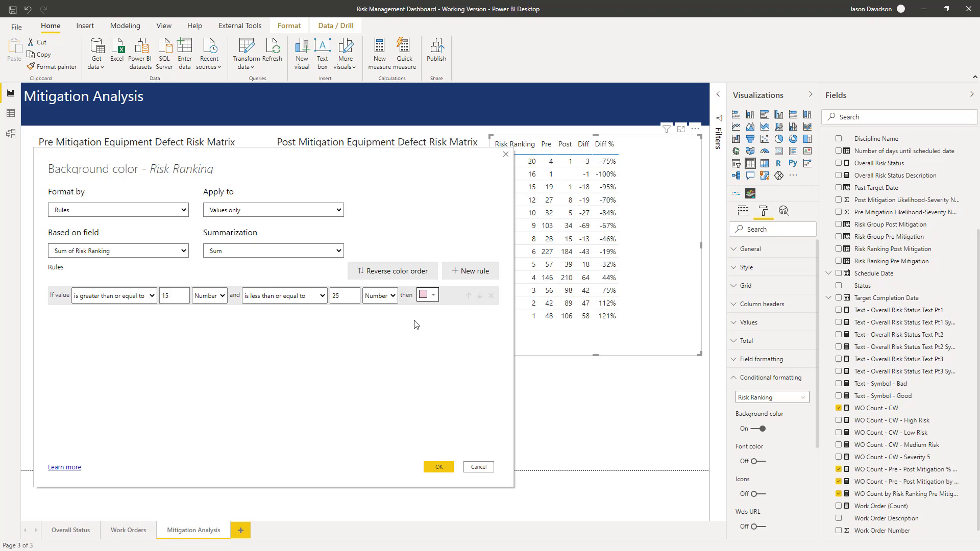
click(448, 468)
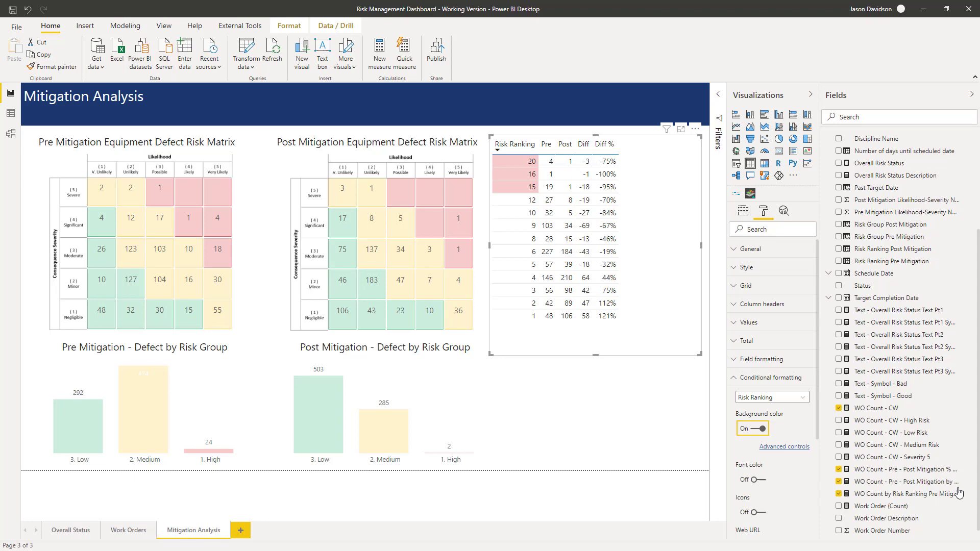
Add a second rule for values from 5 Number up to under 15
click(785, 447)
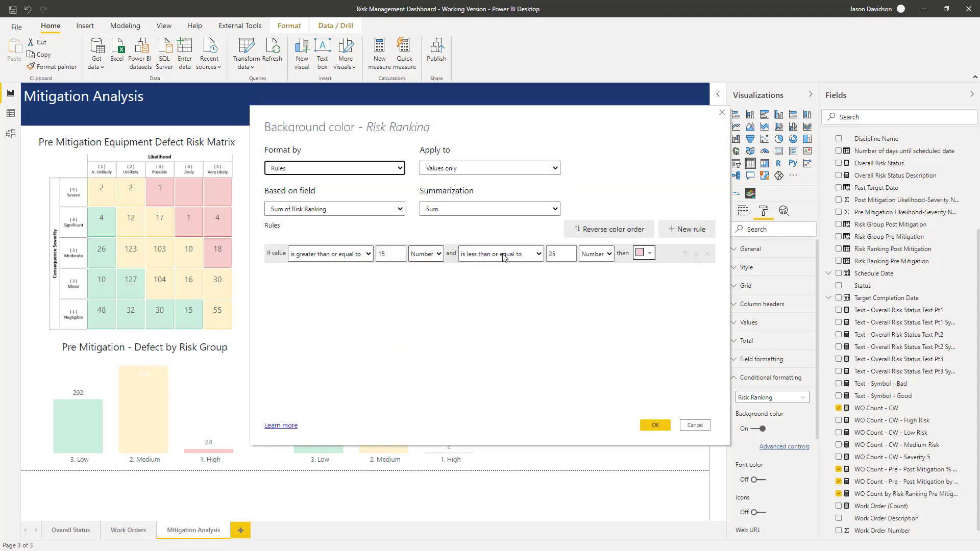
click(693, 230)
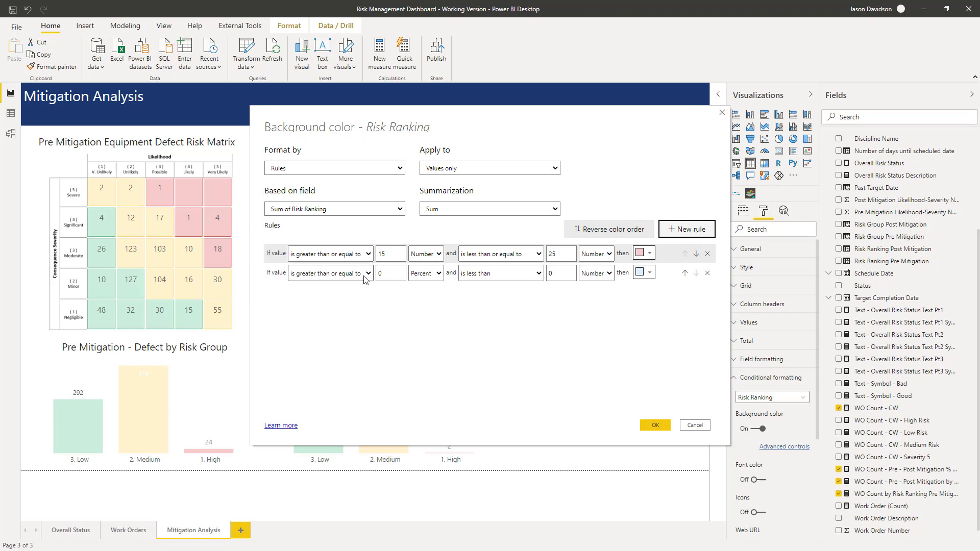
drag(413, 119, 270, 146)
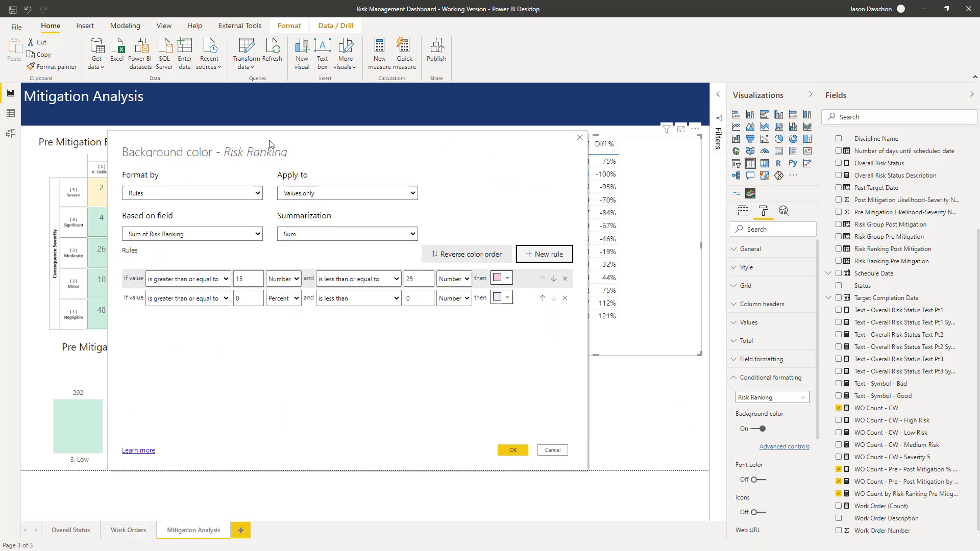
double_click(238, 299)
text(5)
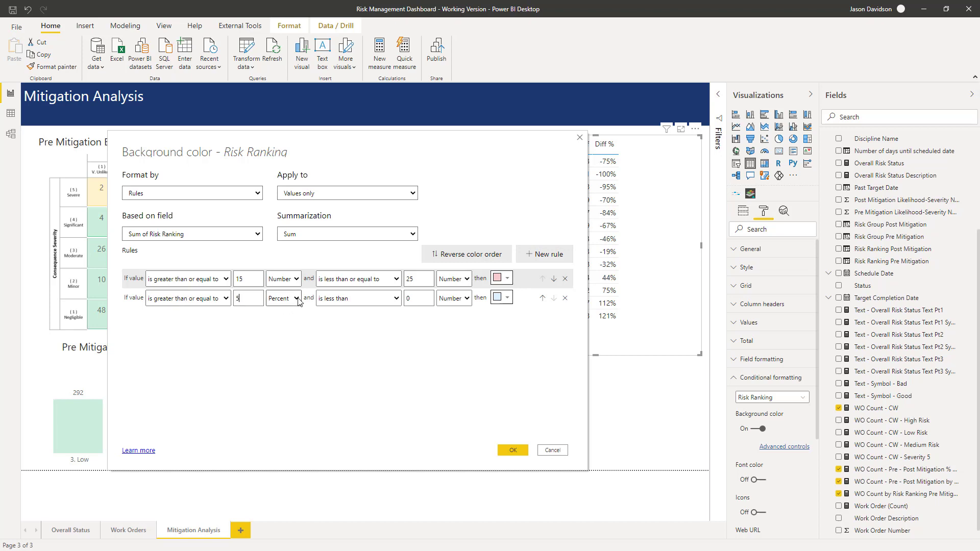
click(283, 298)
click(280, 310)
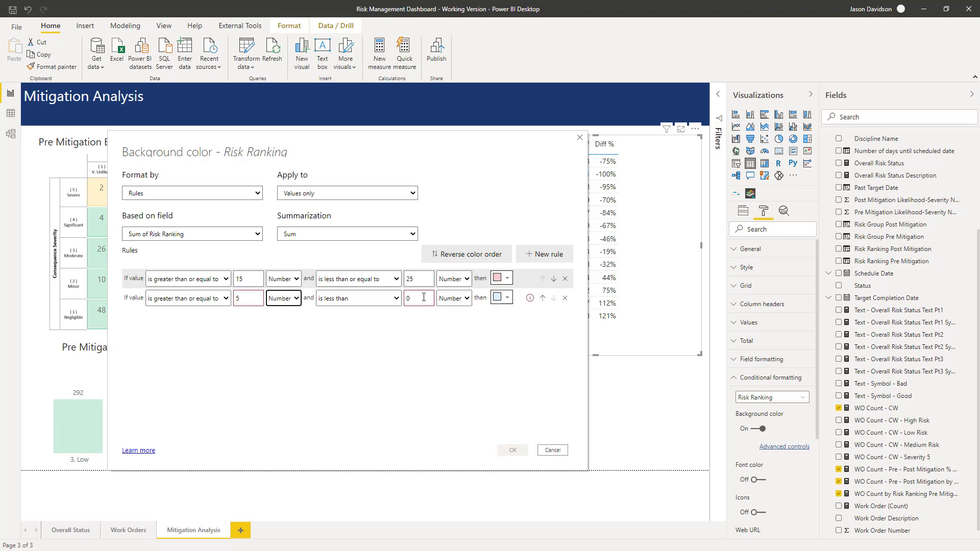
key(Tab)
key(Tab)
text(5)
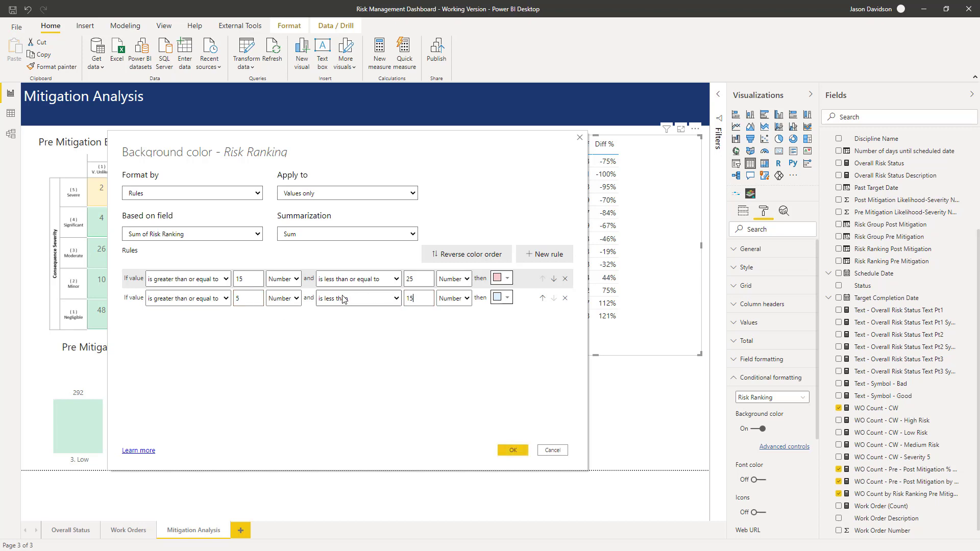
Give the second rule the custom pale yellow colour FFF2CC
click(506, 298)
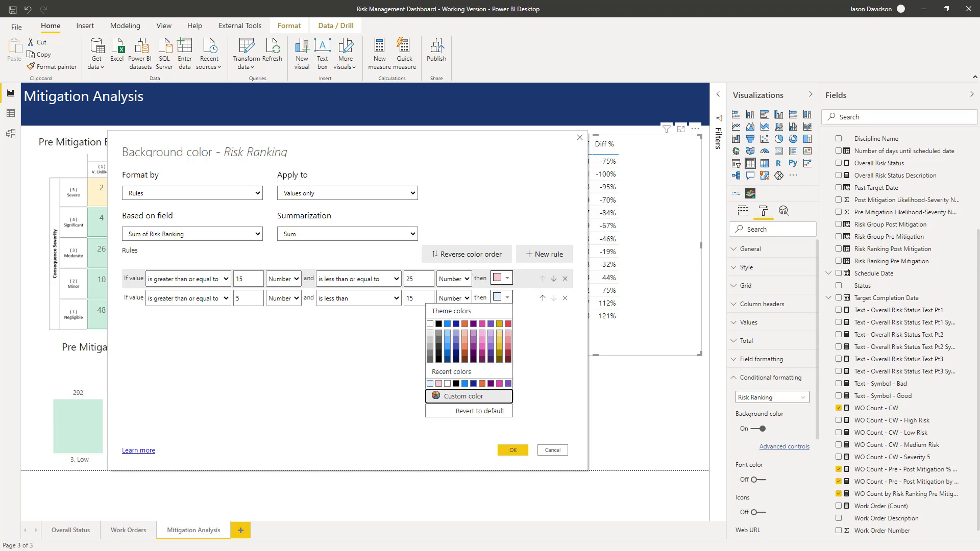
click(464, 396)
double_click(466, 396)
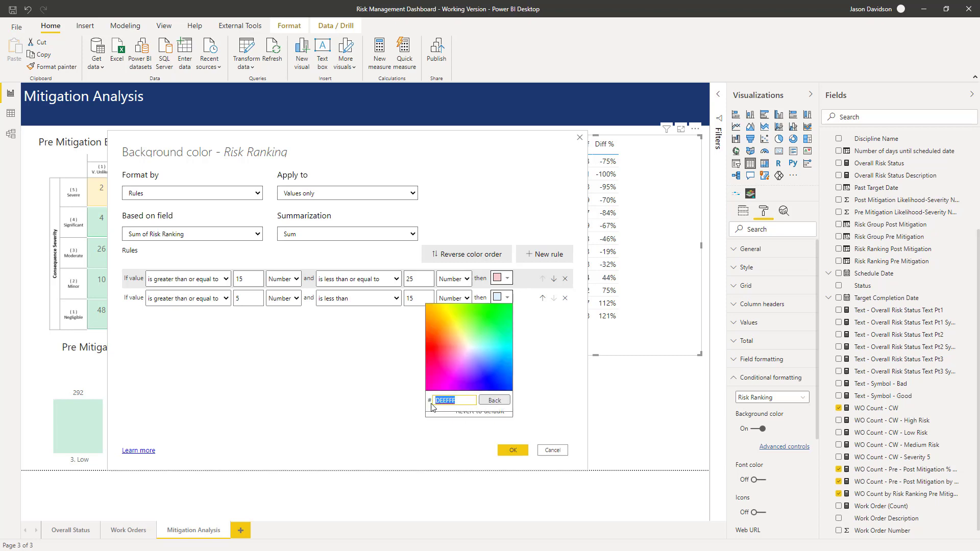
text(FFF2CC)
click(484, 402)
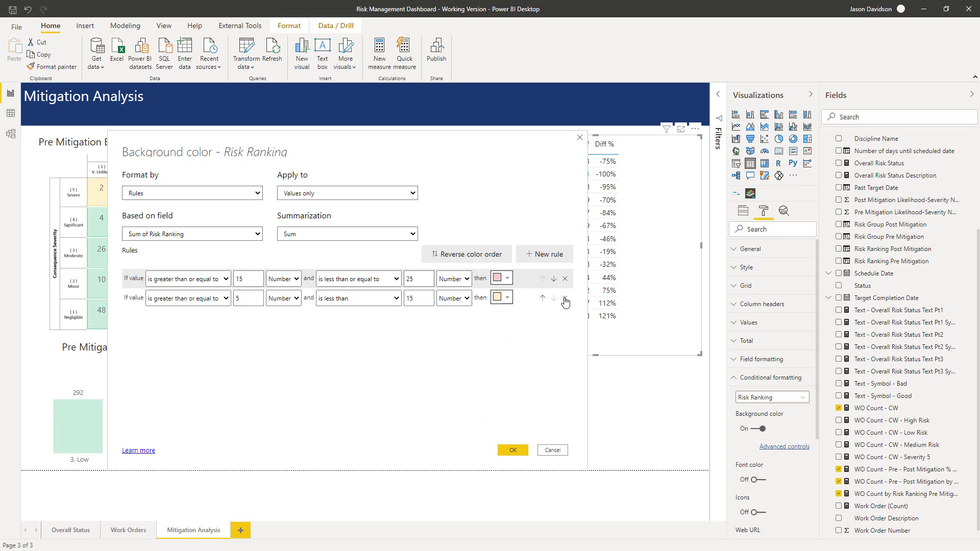
Add a third rule covering values below 5
click(542, 254)
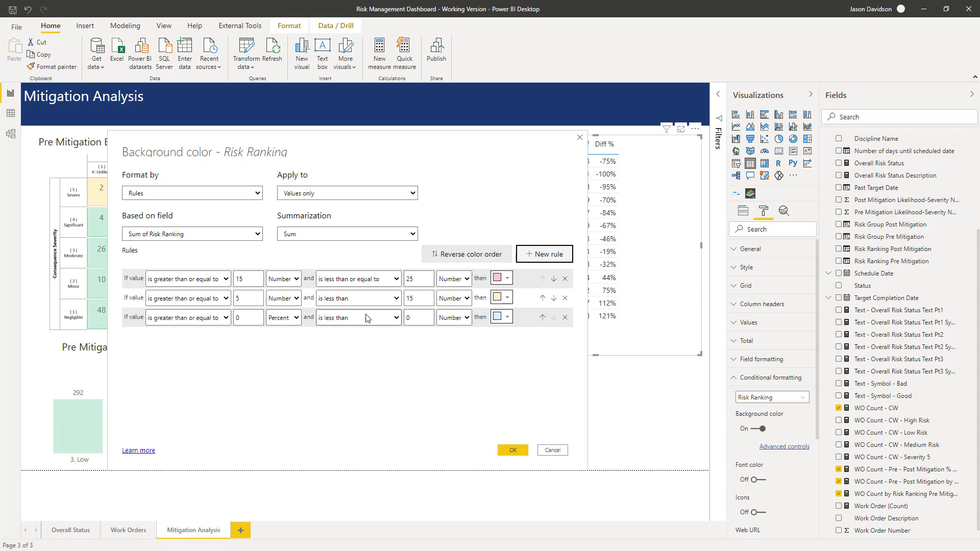
double_click(411, 324)
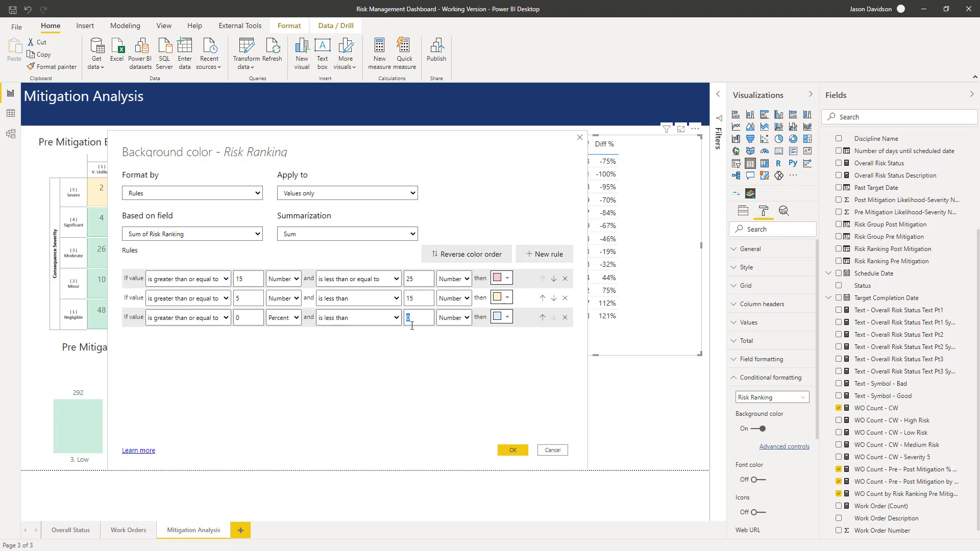
text(5)
Give the third rule the custom light green colour CCEFDC and apply all three rules
click(505, 318)
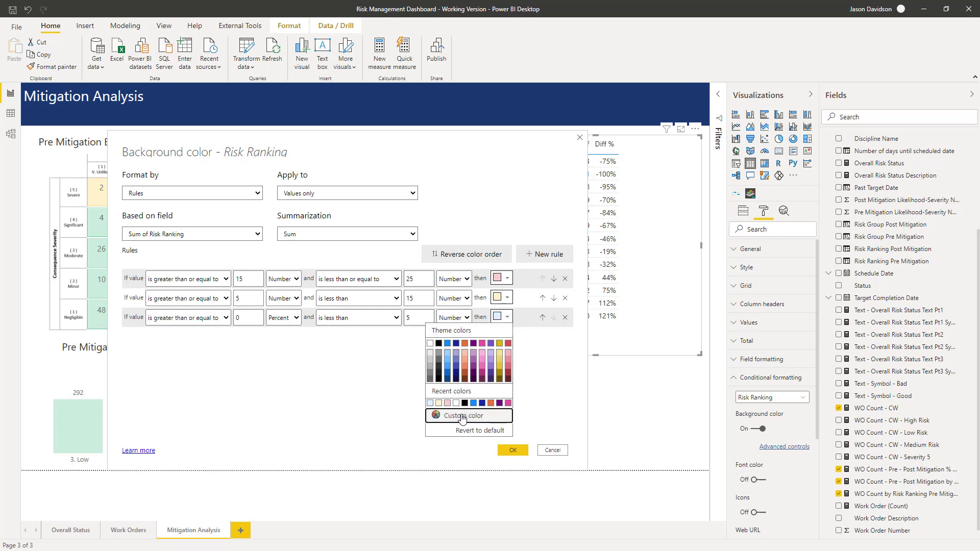
click(463, 415)
drag(457, 419, 409, 421)
text(CCEFDC)
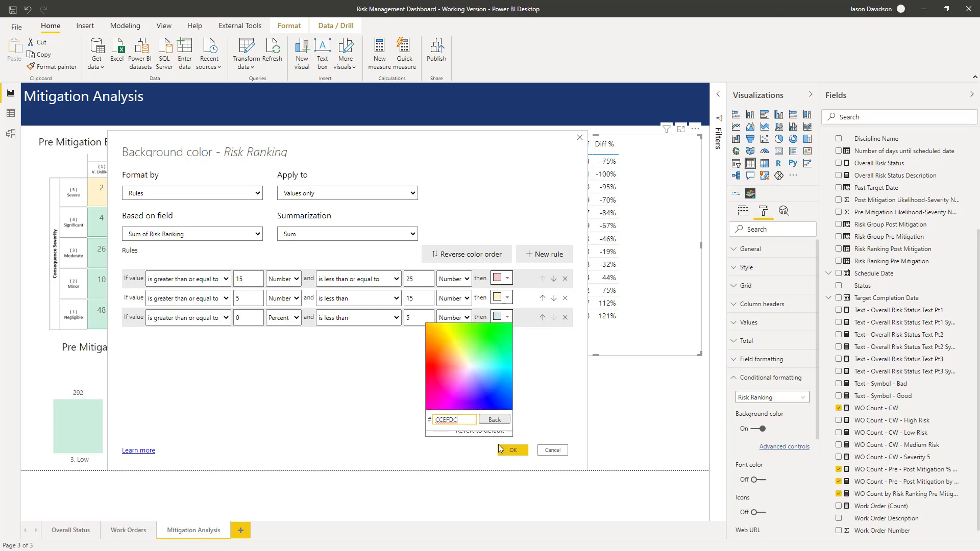
click(494, 419)
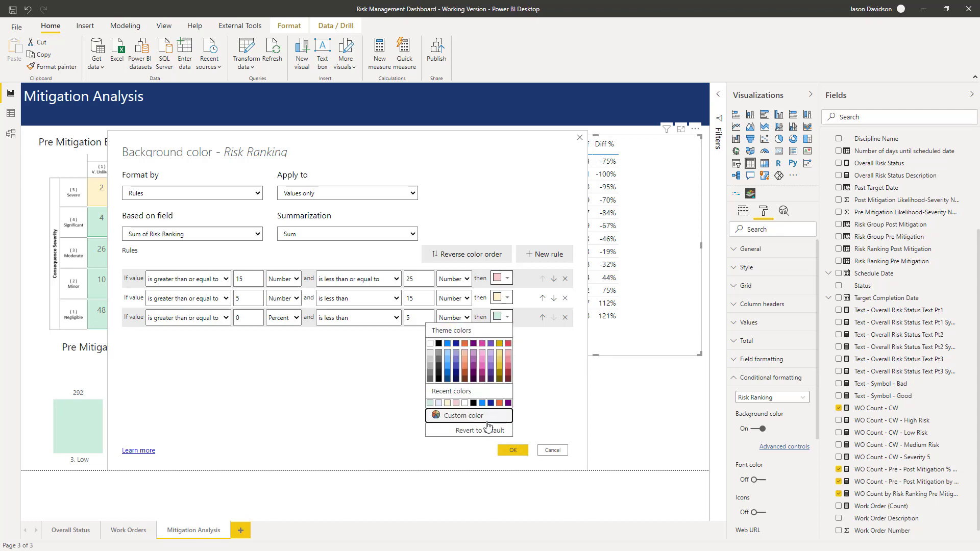
click(523, 450)
click(523, 450)
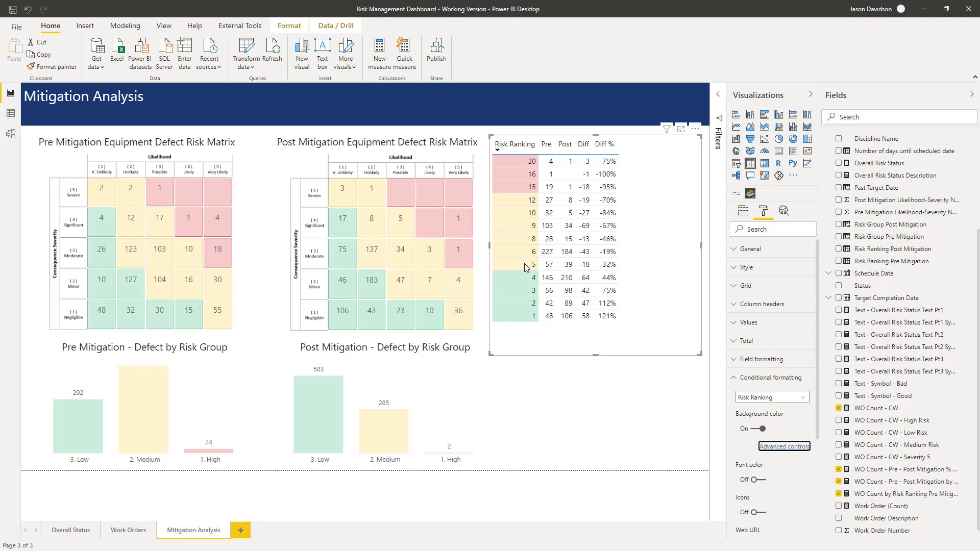
Compare the Risk Ranking colour rules against the report's risk matrices, then close the dialog
click(772, 447)
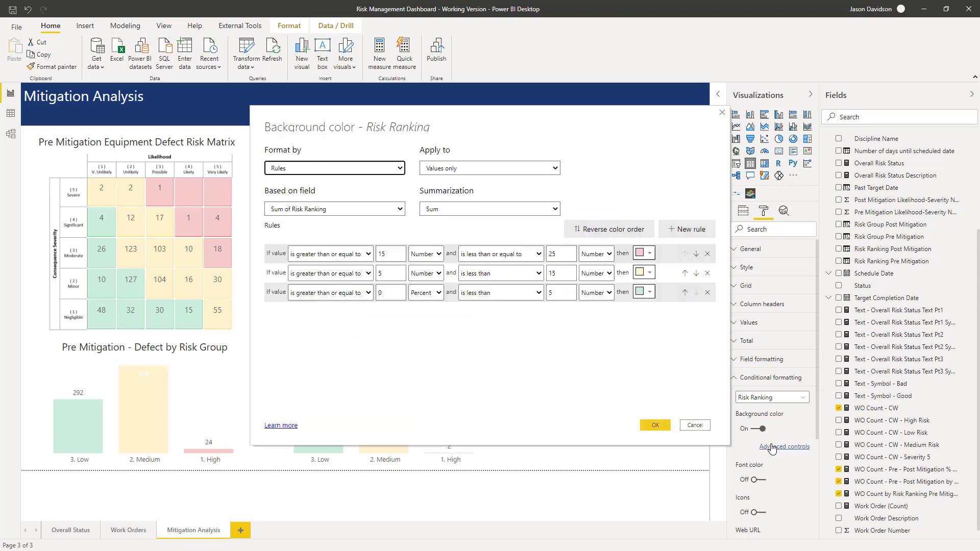
drag(406, 122, 164, 177)
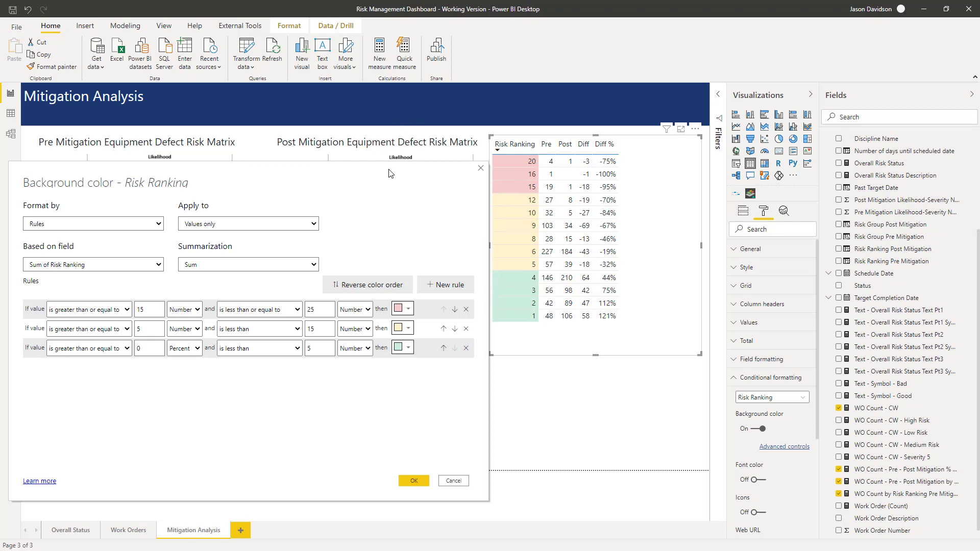
drag(389, 172, 604, 336)
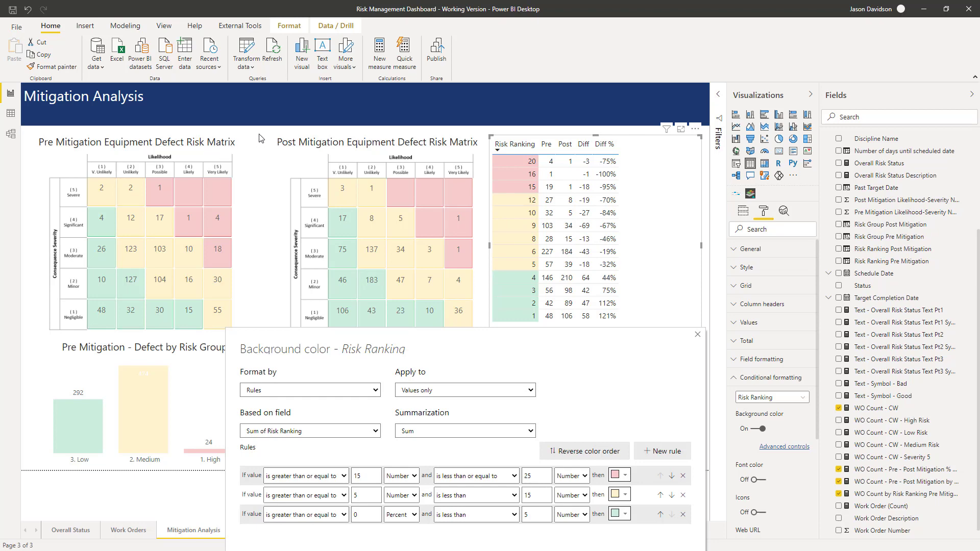
drag(634, 345, 597, 207)
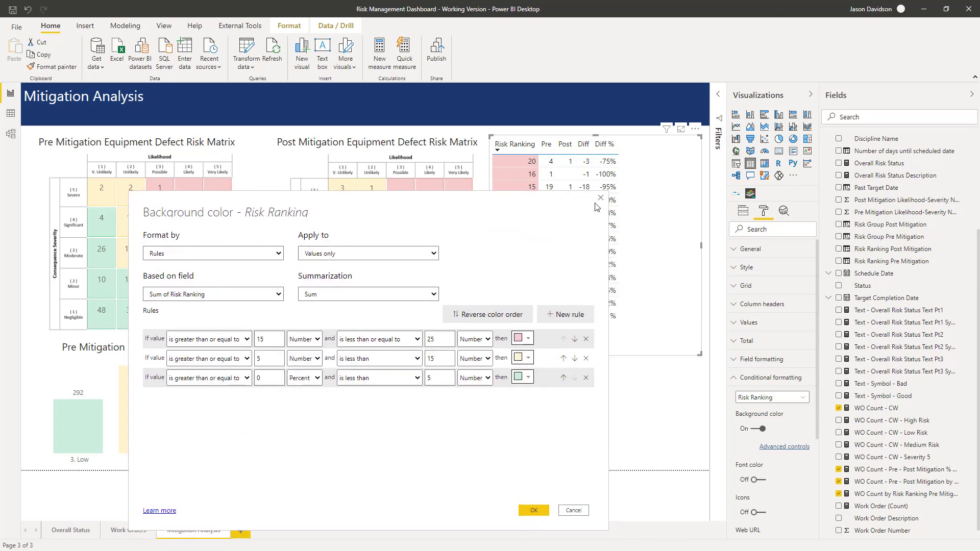
click(600, 198)
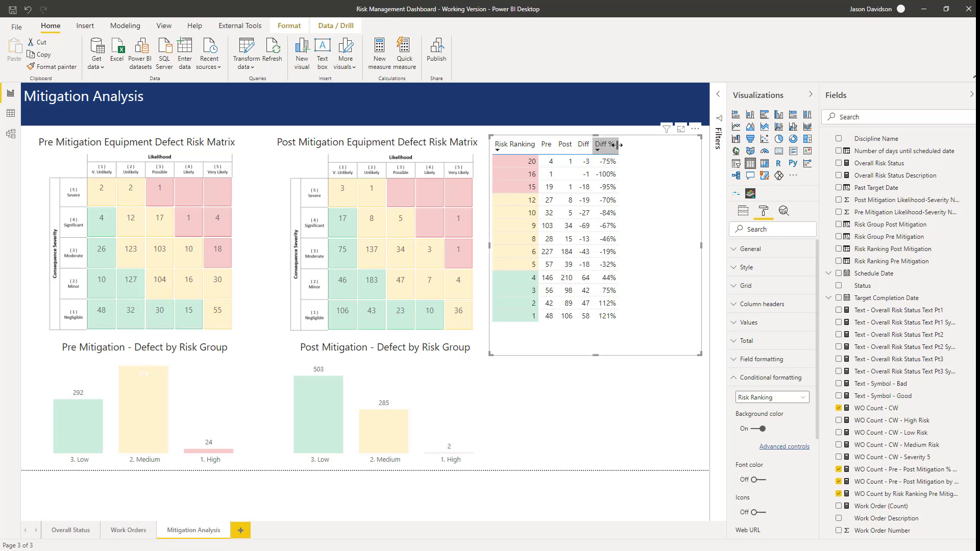
Widen the Diff % and Diff columns of the Risk Ranking table
drag(618, 145, 663, 145)
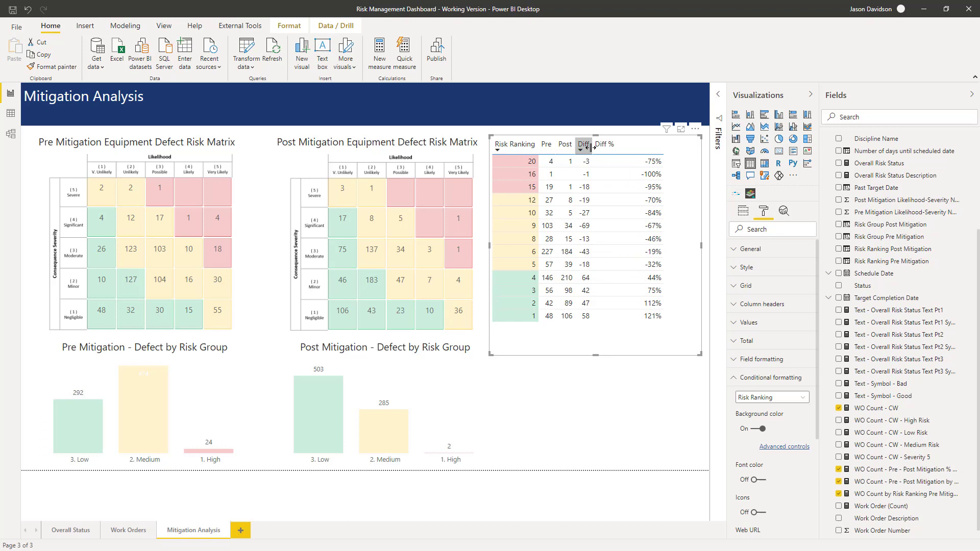
drag(591, 147, 618, 147)
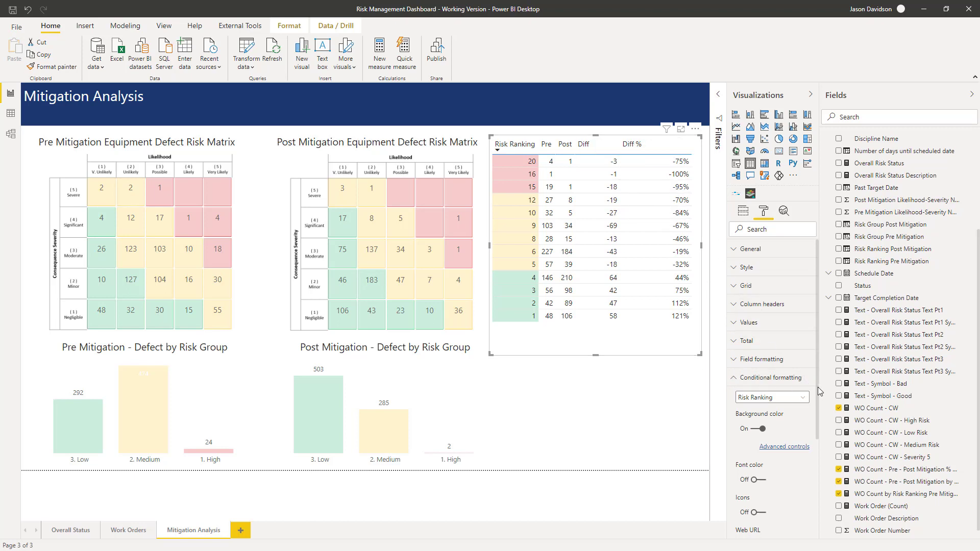
drag(818, 387, 828, 481)
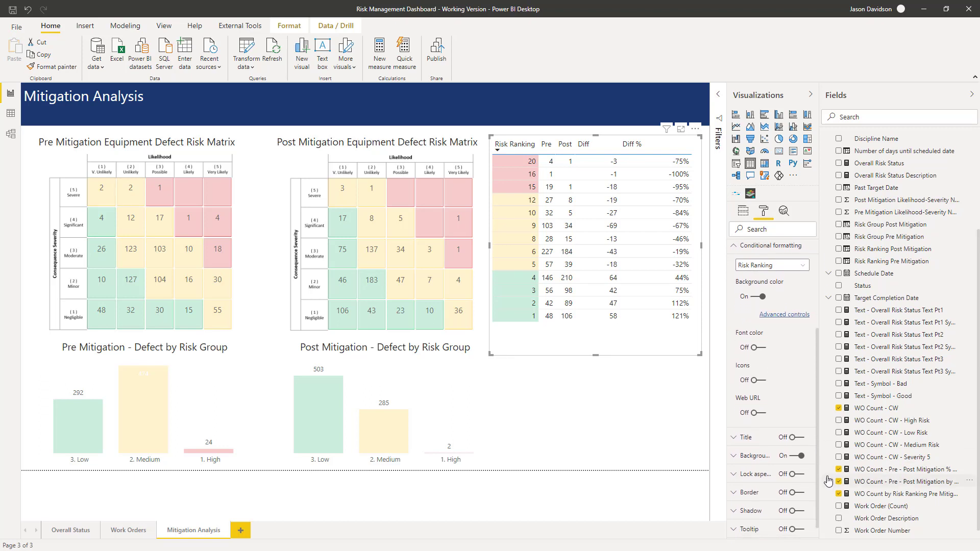
Turn on data bars for the Diff % column under Conditional formatting
click(759, 265)
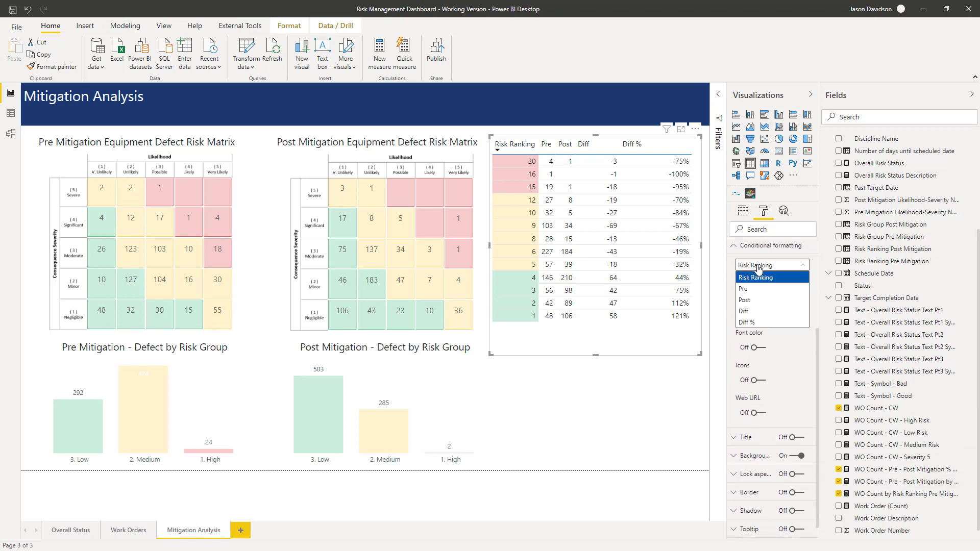
click(746, 322)
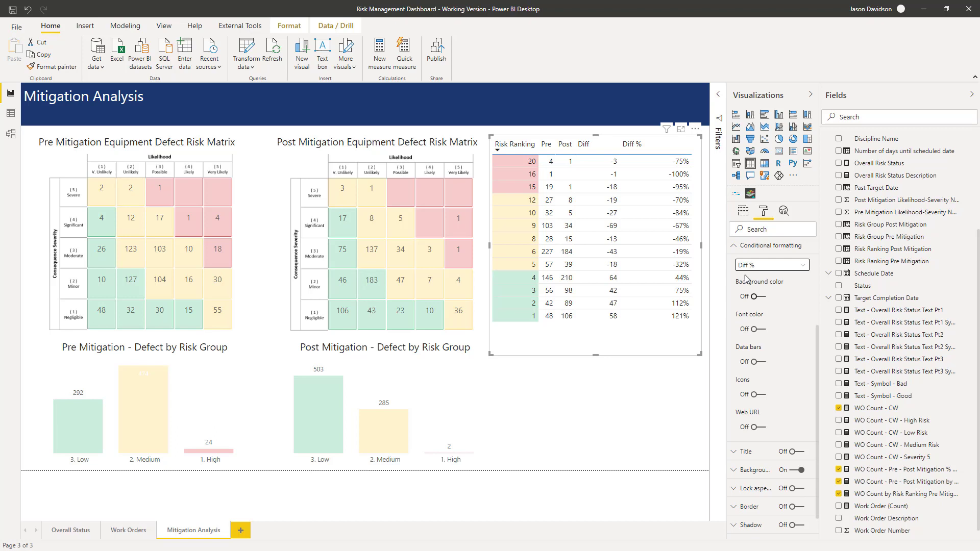
click(754, 363)
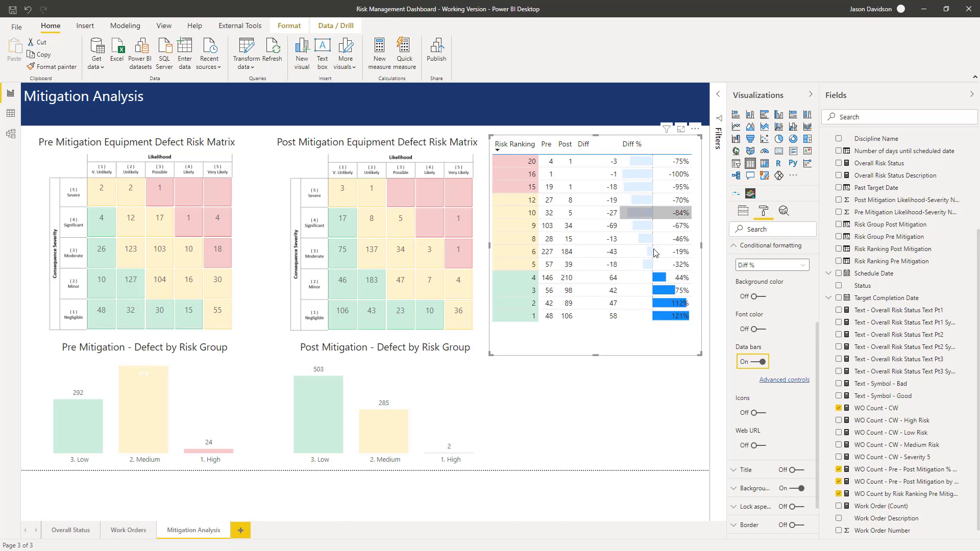
In the Diff % data bar advanced controls, make positive and negative bars light grey
click(784, 380)
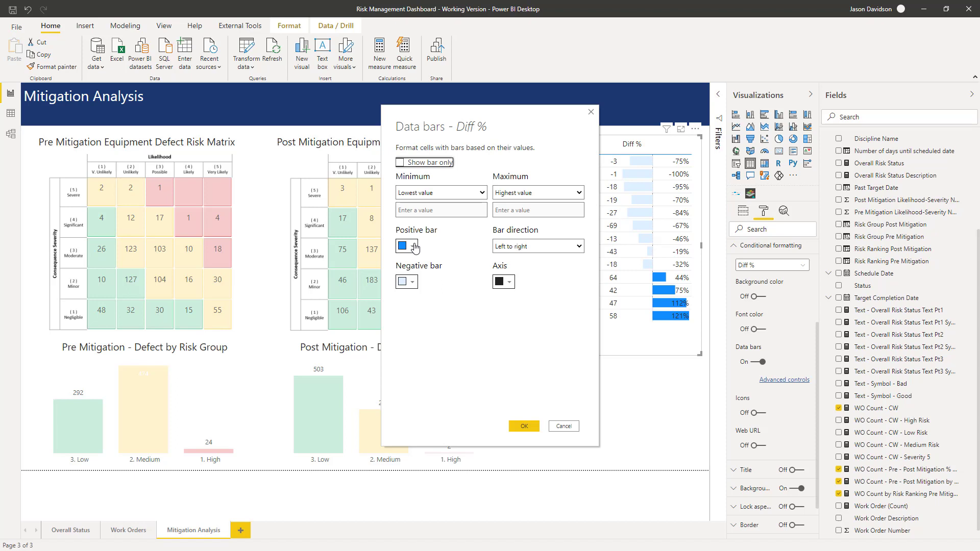
click(412, 246)
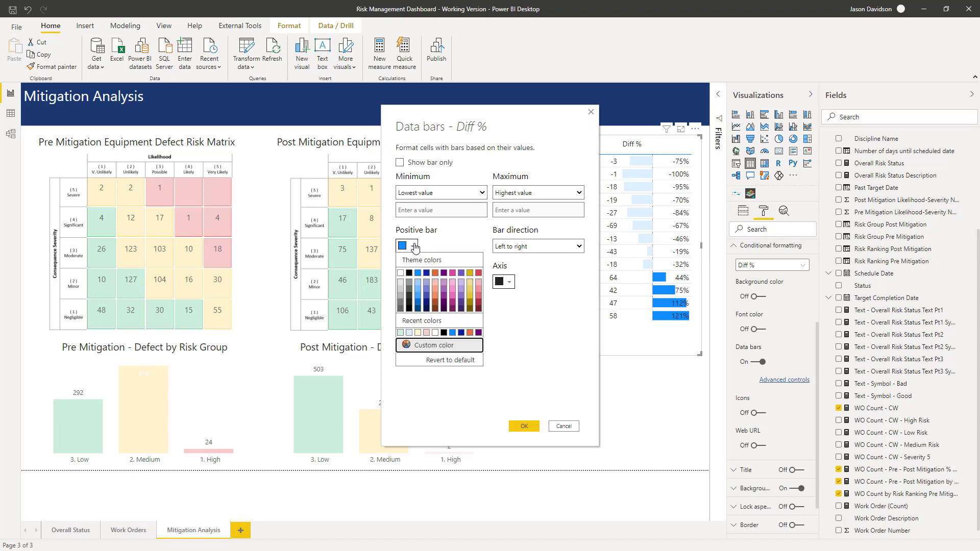
click(401, 289)
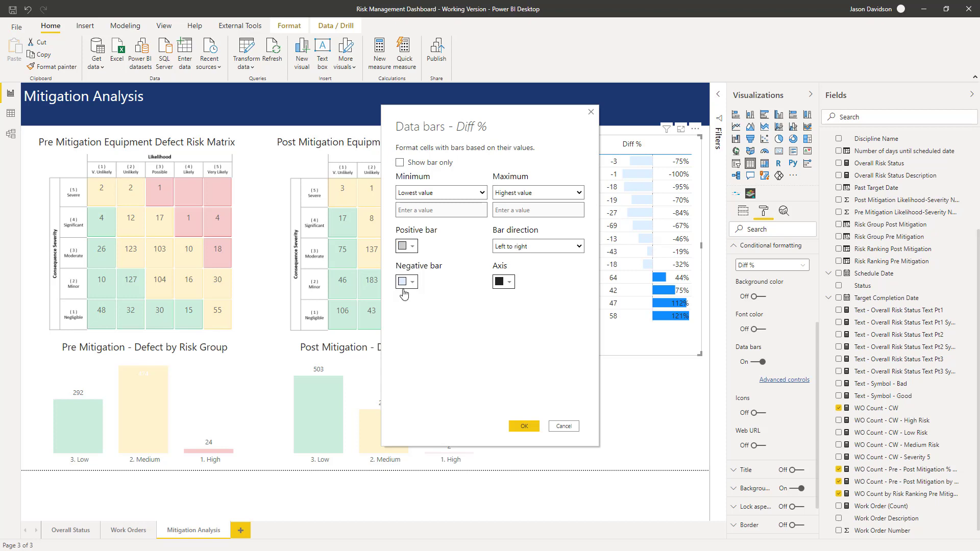
click(412, 281)
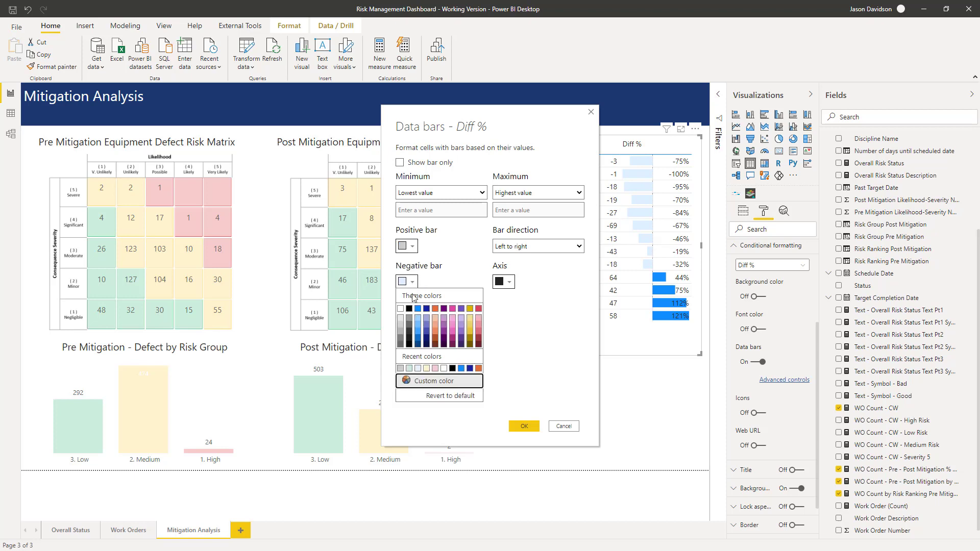
click(400, 321)
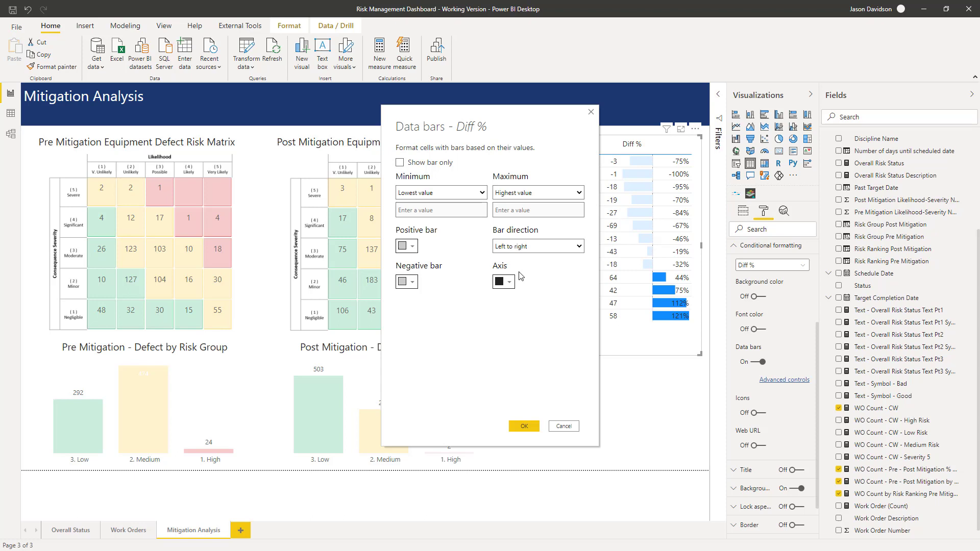
click(508, 282)
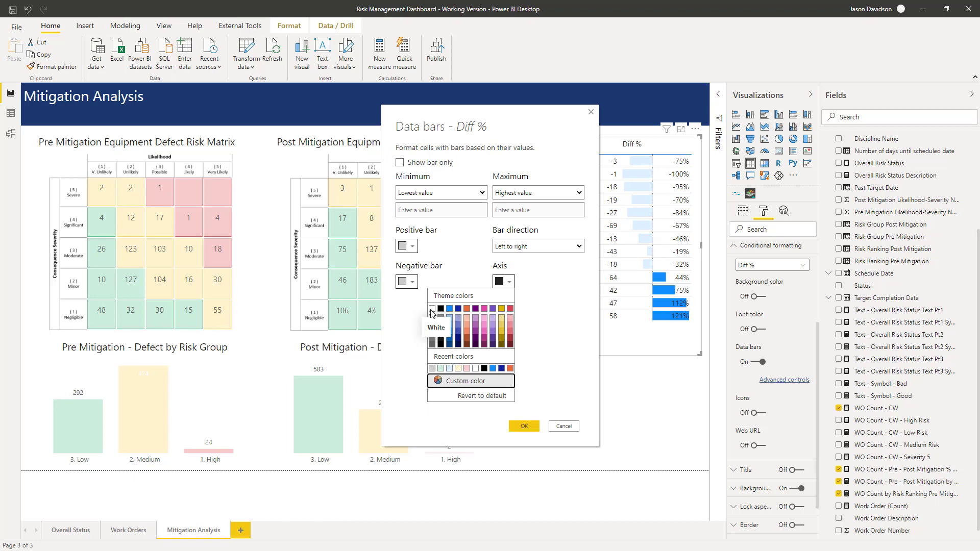
click(431, 309)
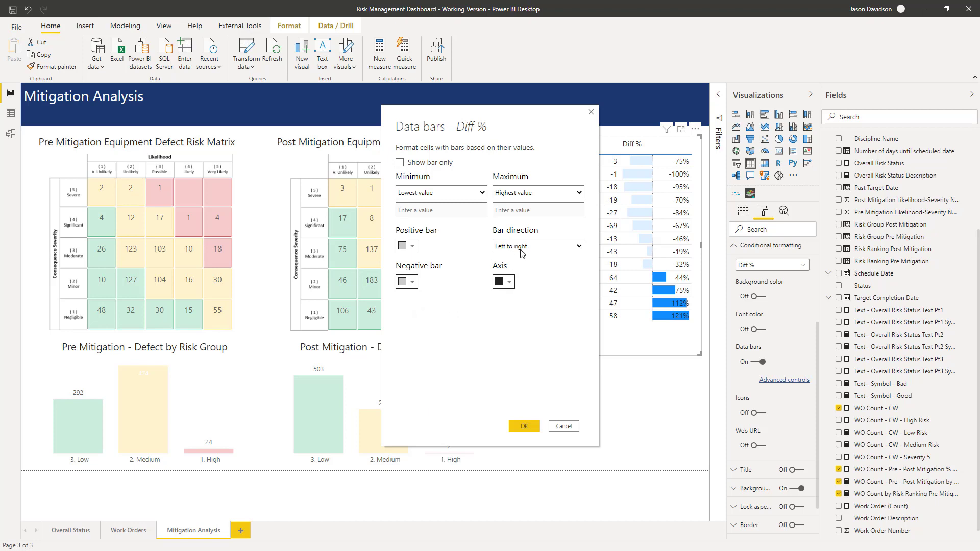
click(524, 426)
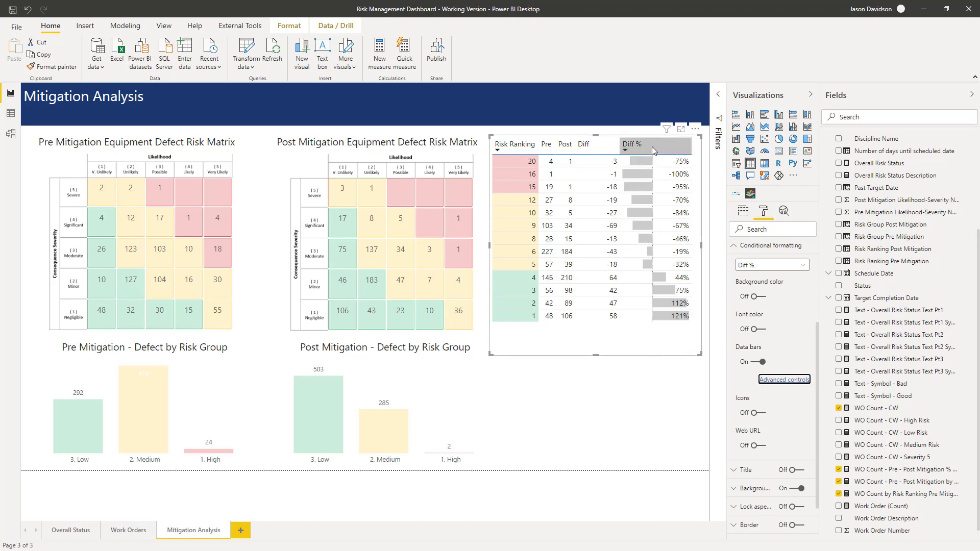
Turn on the table title and name it 'Risk Ranking Pre vs Post Difference'
click(734, 248)
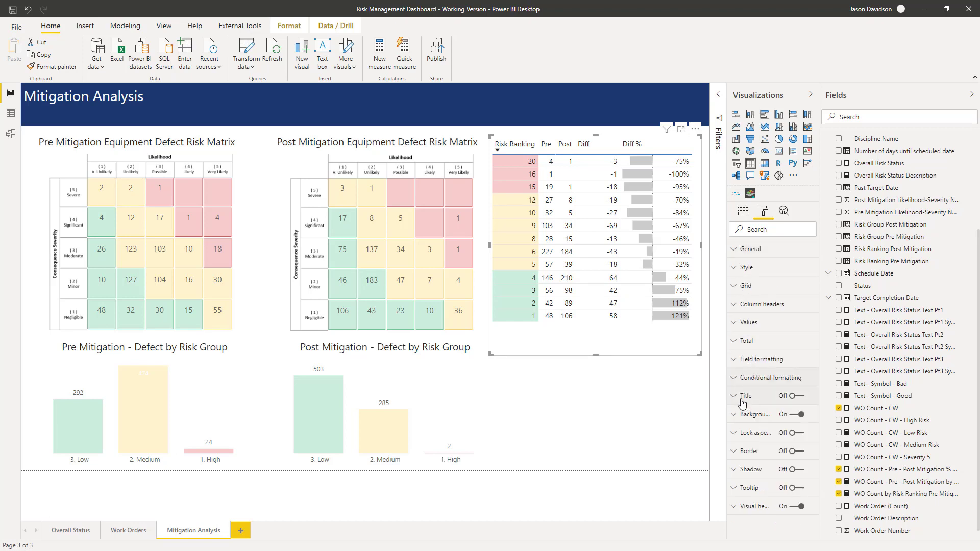
click(793, 396)
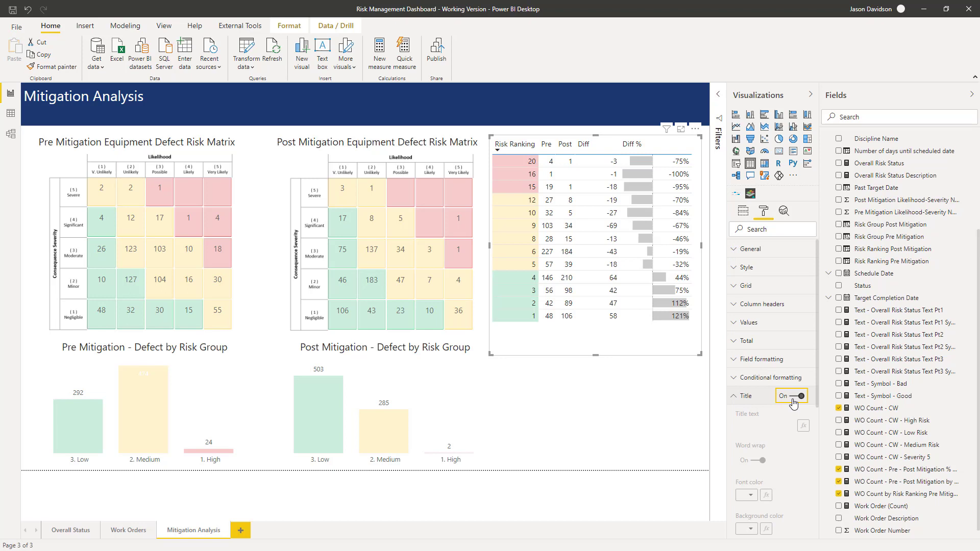
click(760, 425)
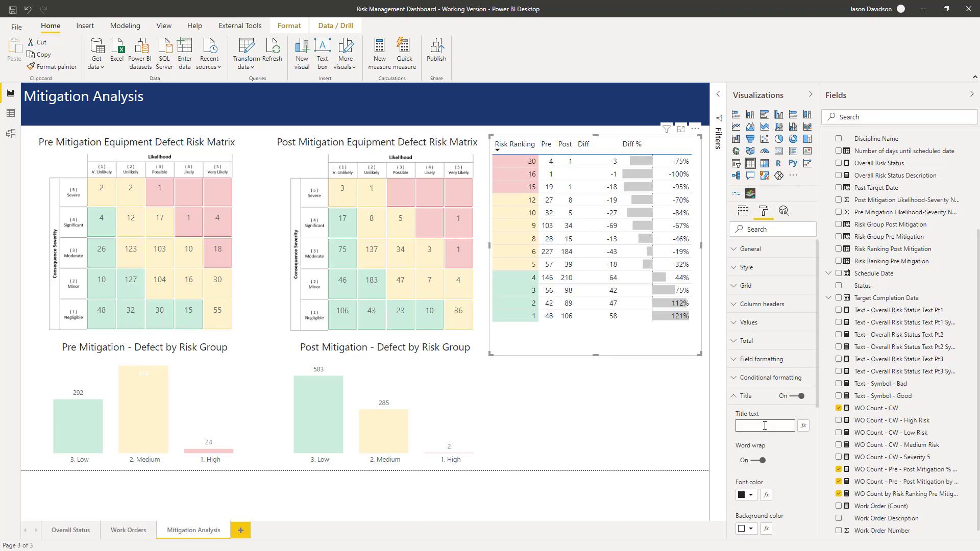
text(Risk Ranking Pre vs)
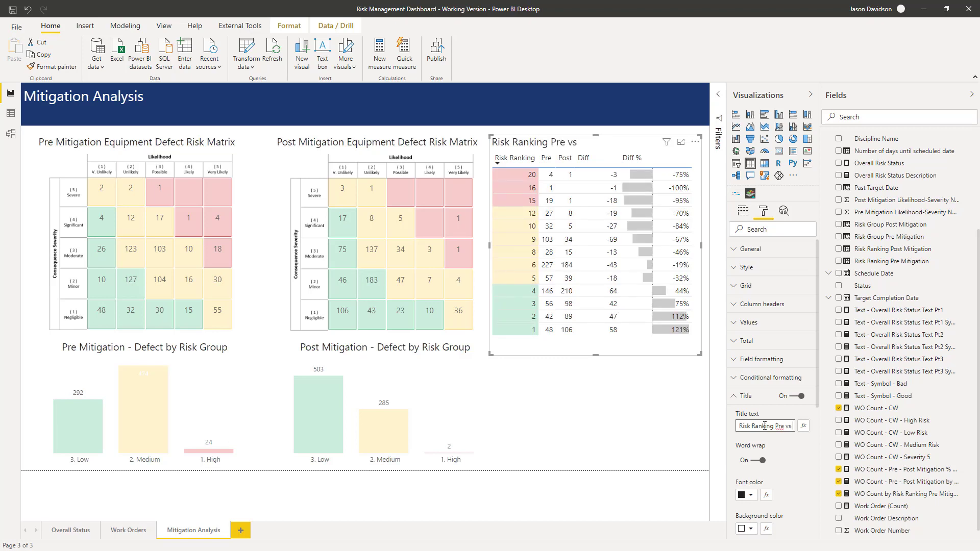
text( Post Difference)
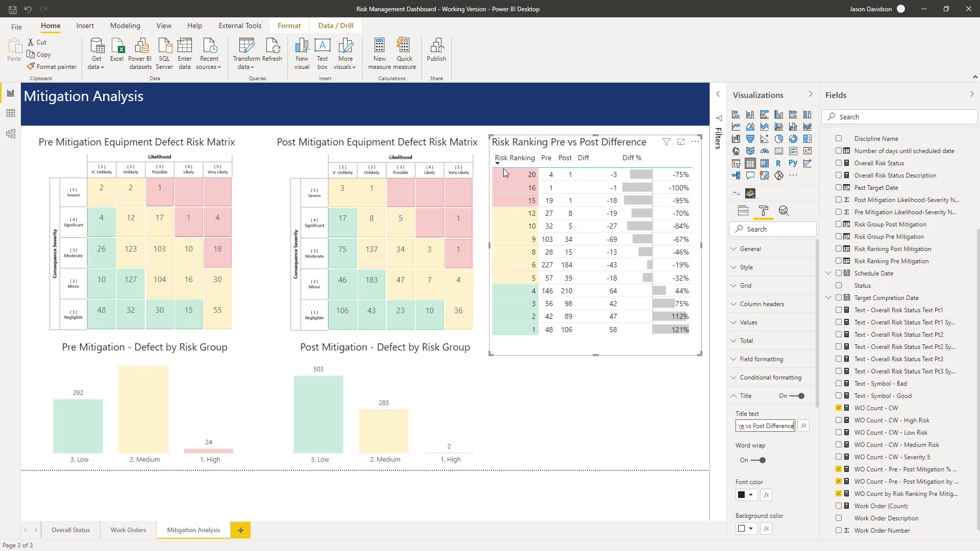
click(607, 387)
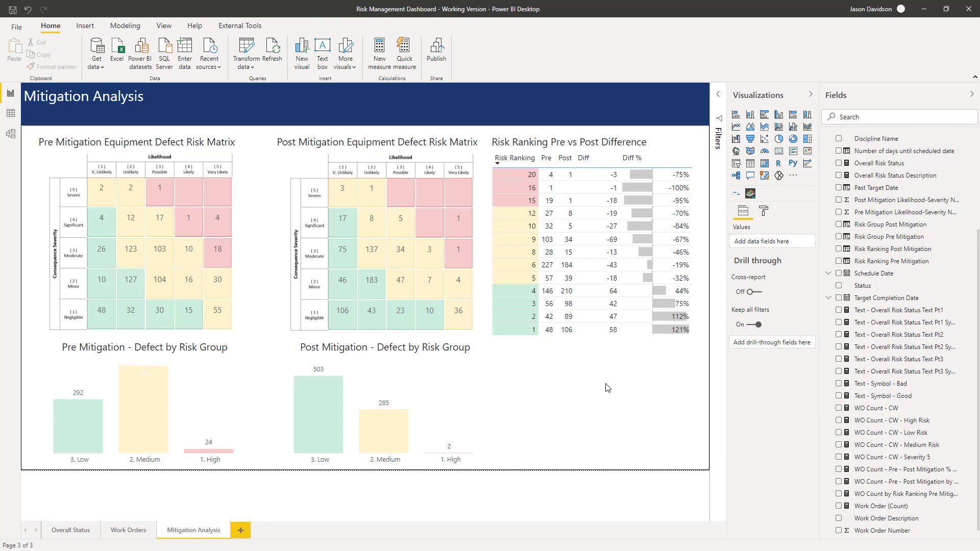